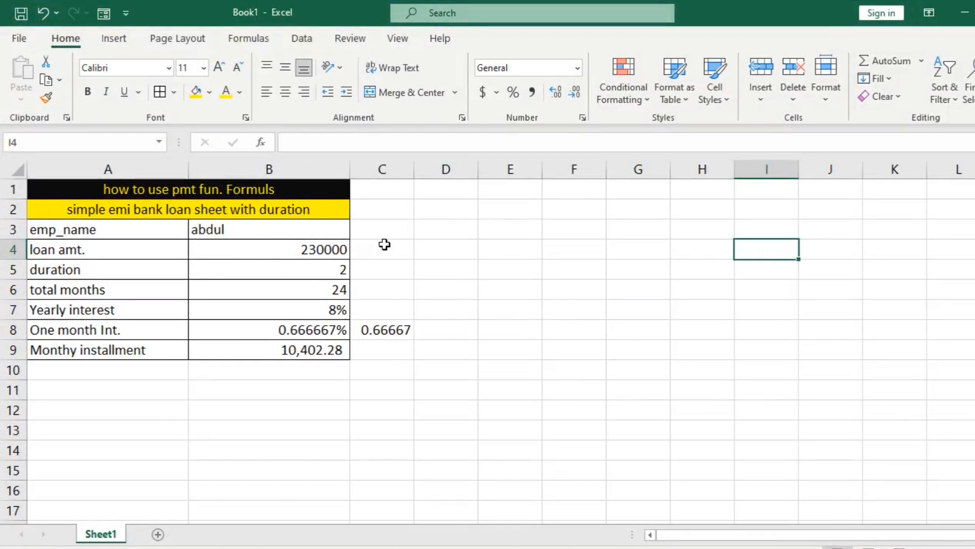
Examine the loan amount, duration, total months, interest and monthly installment cells, including the formulas in C8 and B9
{"action": "scroll", "coordinate": [385, 244], "scroll_direction": "up", "scroll_amount": 1}
{"action": "left_click", "coordinate": [290, 242]}
{"action": "left_click", "coordinate": [357, 266]}
{"action": "scroll", "coordinate": [509, 298], "scroll_direction": "up", "scroll_amount": 1}
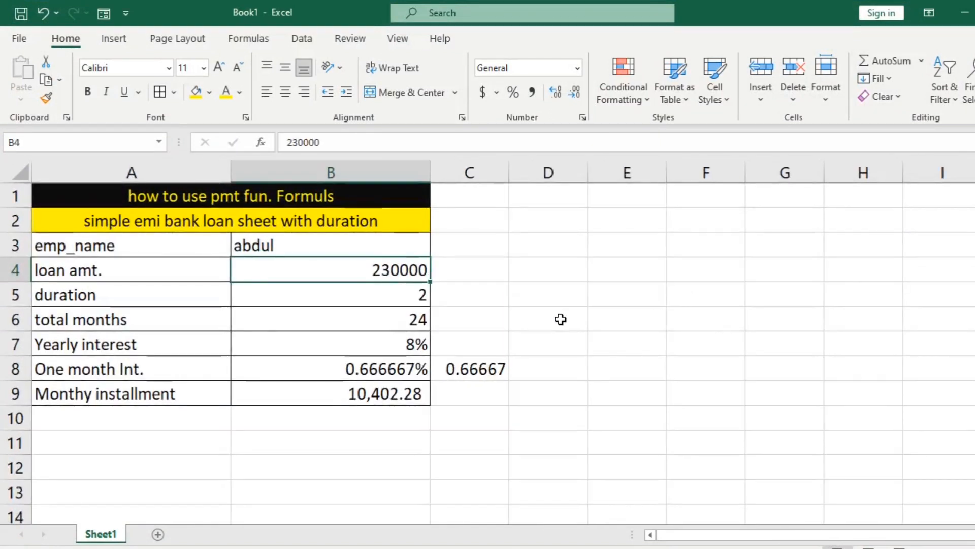
{"action": "left_click", "coordinate": [381, 299]}
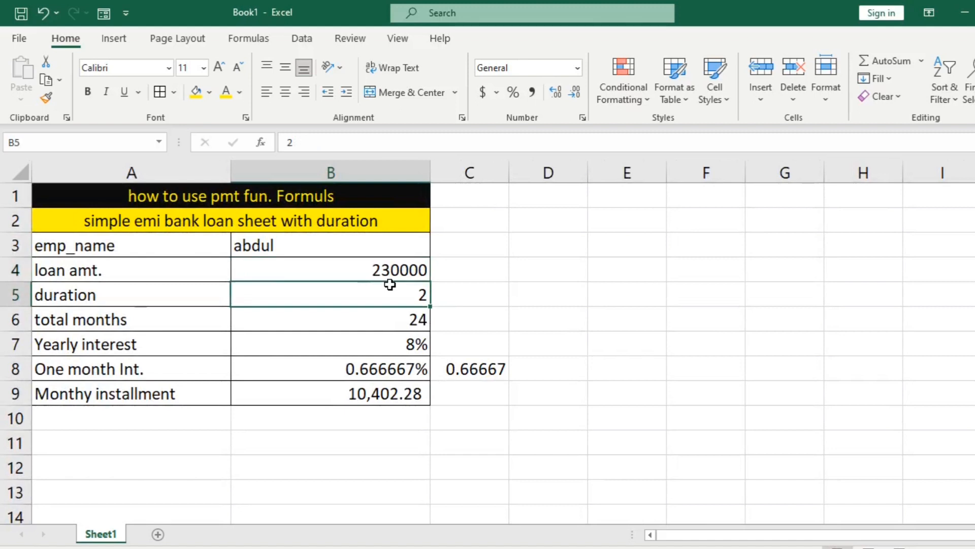
{"action": "left_click", "coordinate": [401, 316]}
{"action": "left_click", "coordinate": [413, 345]}
{"action": "left_click", "coordinate": [477, 372]}
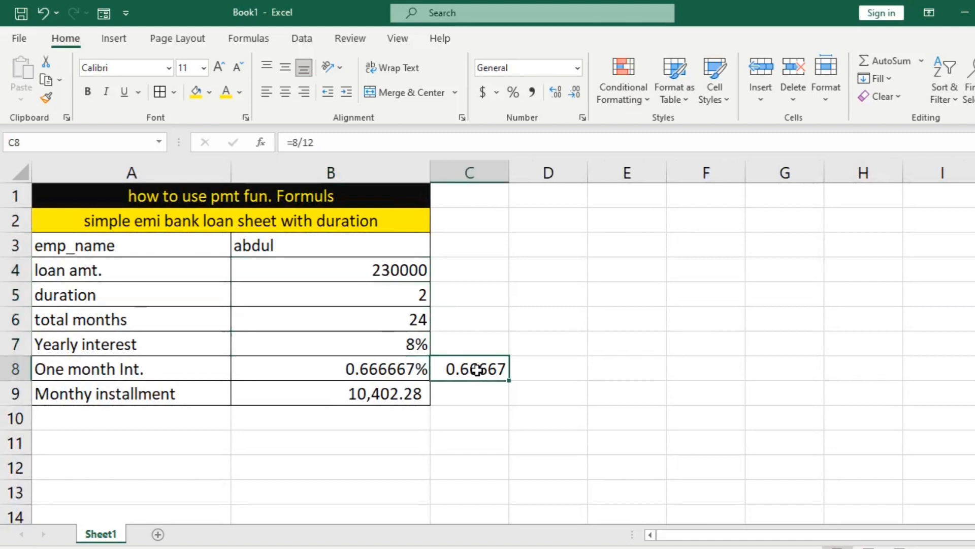
{"action": "left_click", "coordinate": [389, 371]}
{"action": "left_click", "coordinate": [392, 396]}
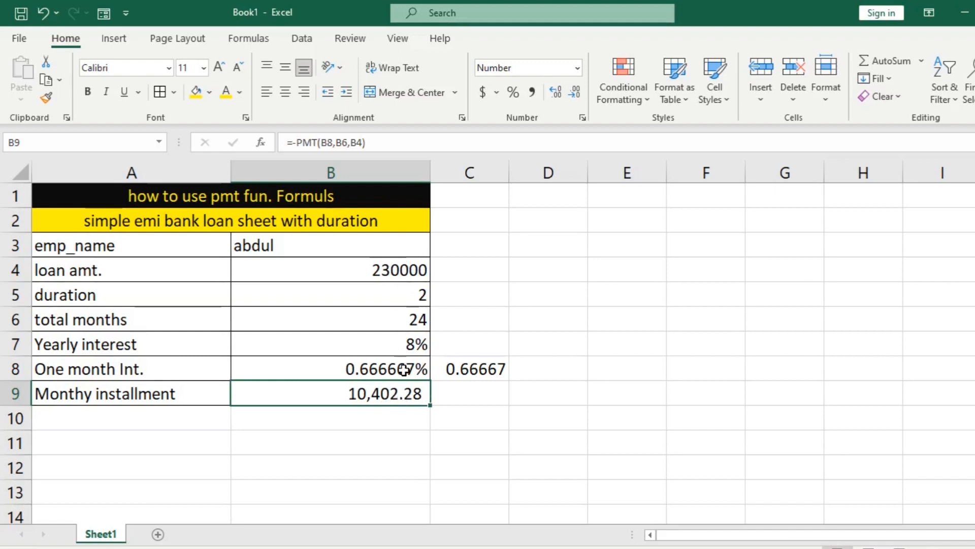
Set the loan amount in B4 to 120000
{"action": "left_click", "coordinate": [395, 272]}
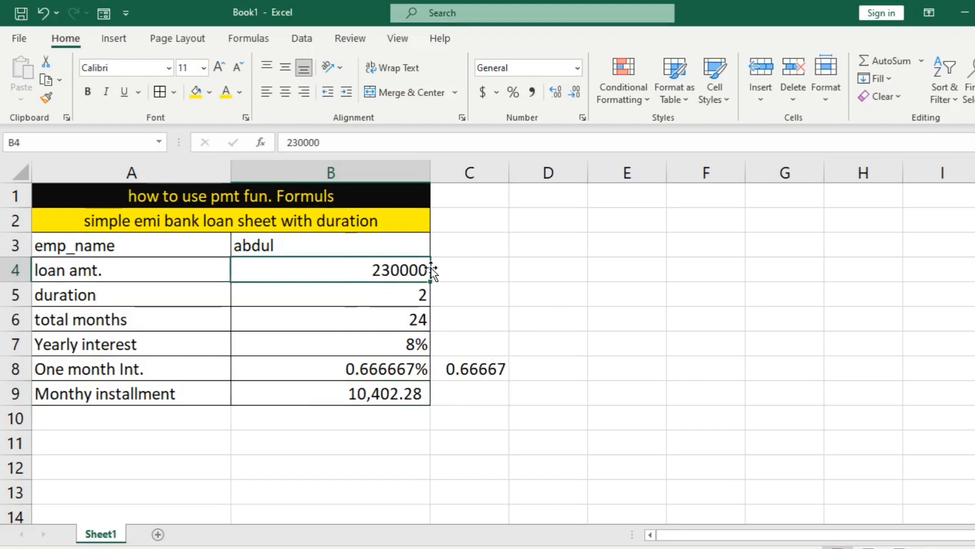
{"action": "type", "text": "120000"}
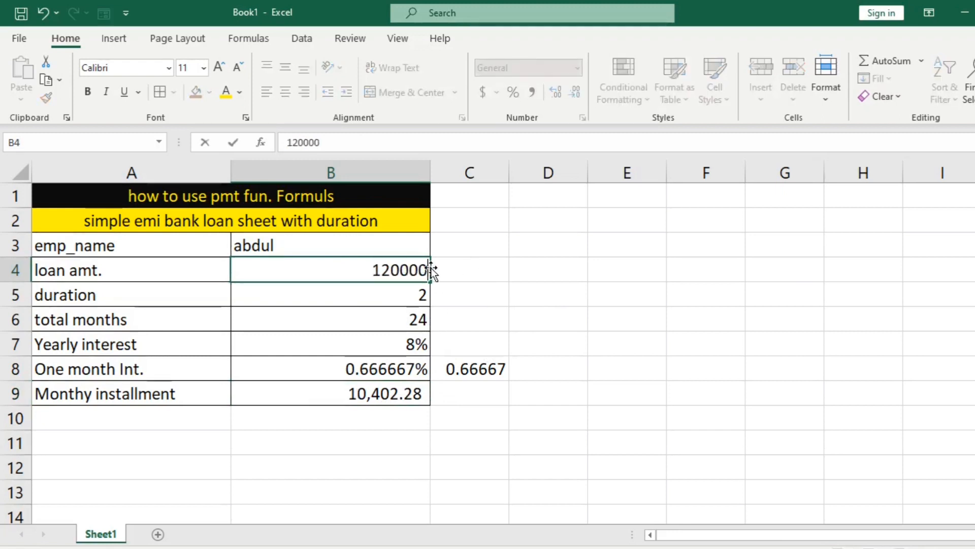
{"action": "left_click", "coordinate": [691, 361]}
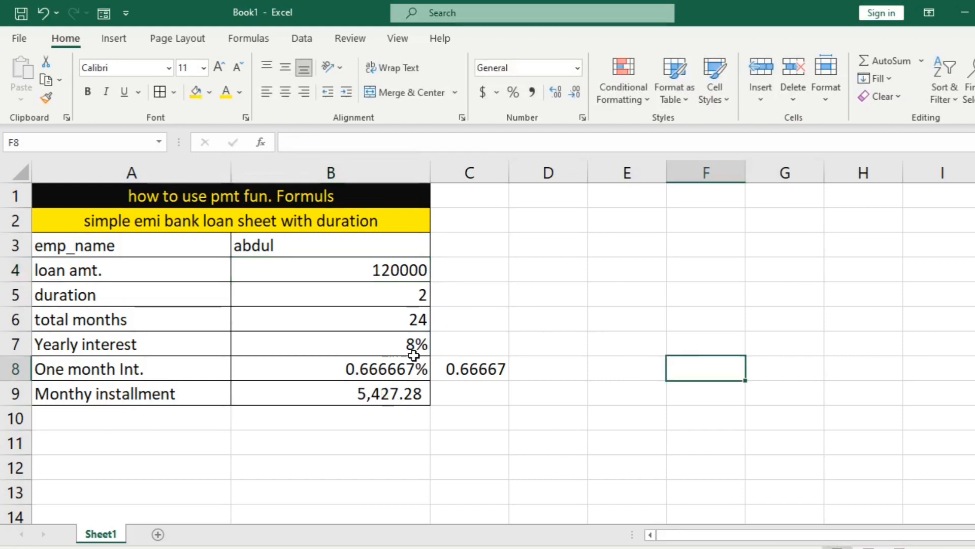
Set the yearly interest in B7 to 9%
{"action": "left_click", "coordinate": [416, 340]}
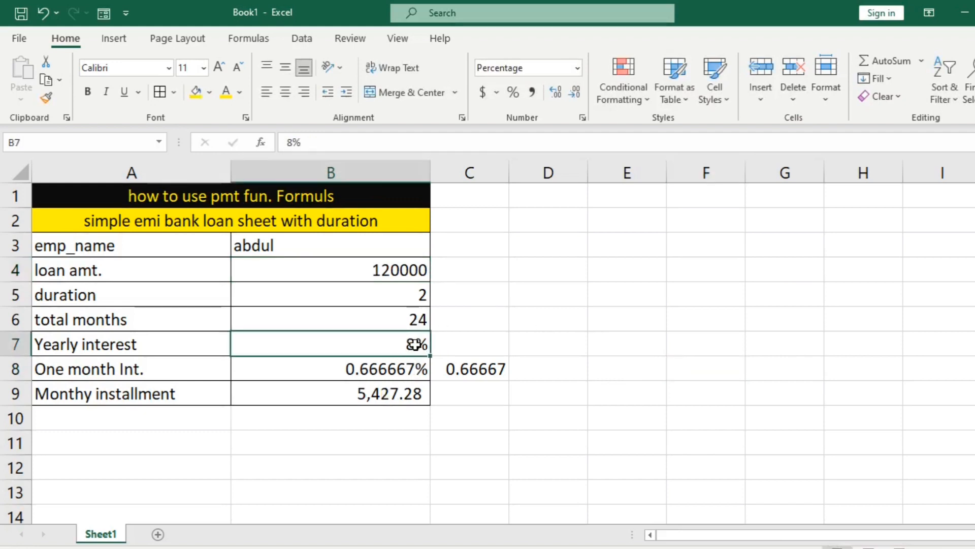
{"action": "double_click", "coordinate": [414, 345]}
{"action": "key", "text": "BackSpace"}
{"action": "type", "text": "9"}
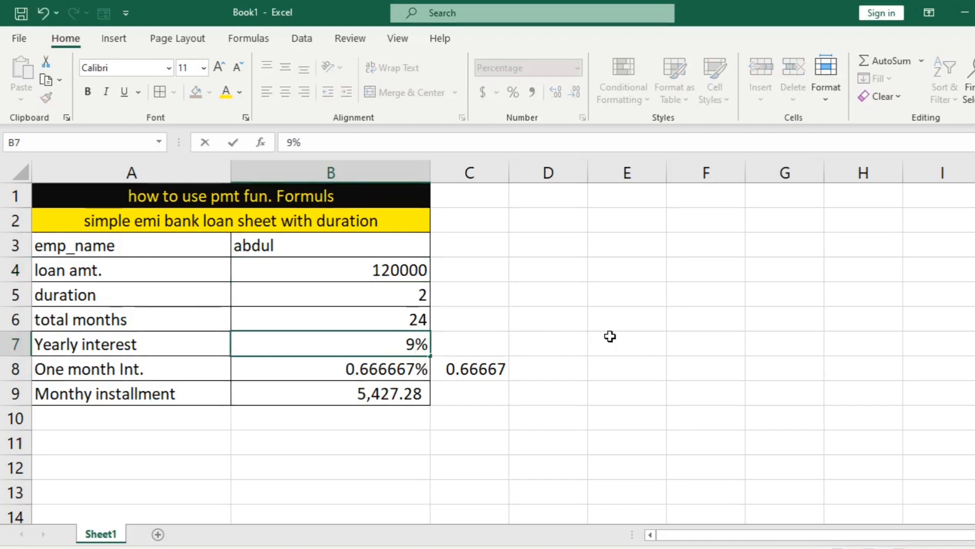
{"action": "key", "text": "Return"}
Update the helper formula in C8 to =9/12 to calculate the monthly interest rate
{"action": "left_click", "coordinate": [470, 366]}
{"action": "double_click", "coordinate": [466, 367]}
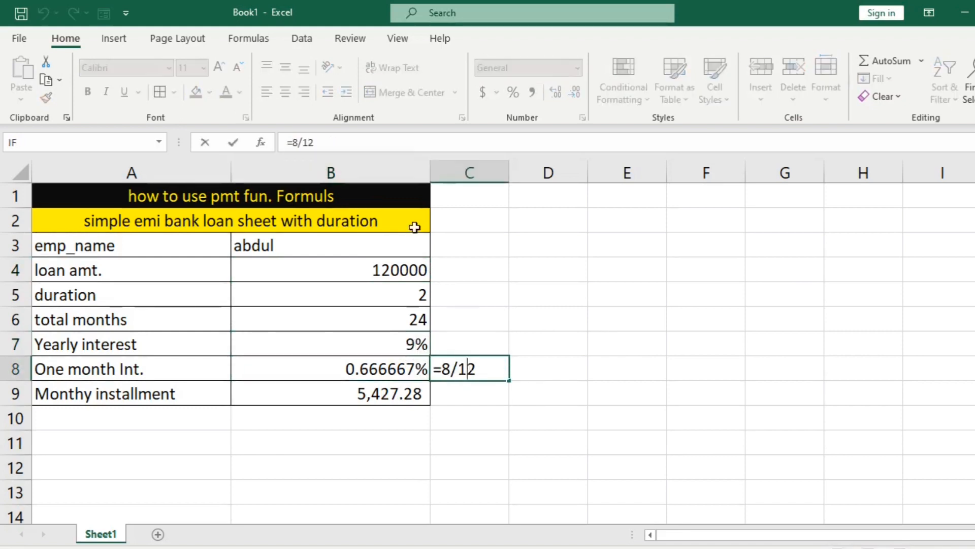
{"action": "key", "text": "BackSpace"}
{"action": "type", "text": "9"}
{"action": "key", "text": "Return"}
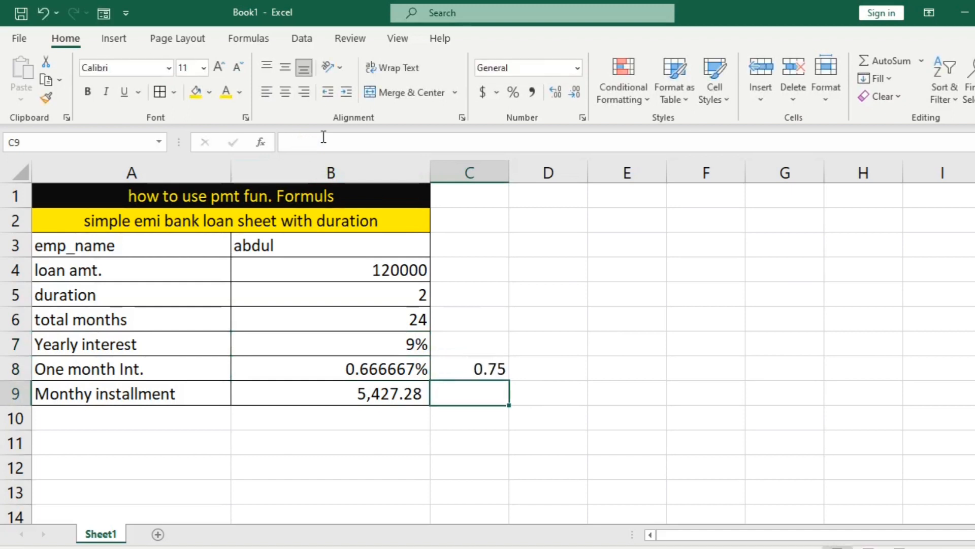
Try entering 0.75 as the one month interest in B8
{"action": "left_click", "coordinate": [367, 361]}
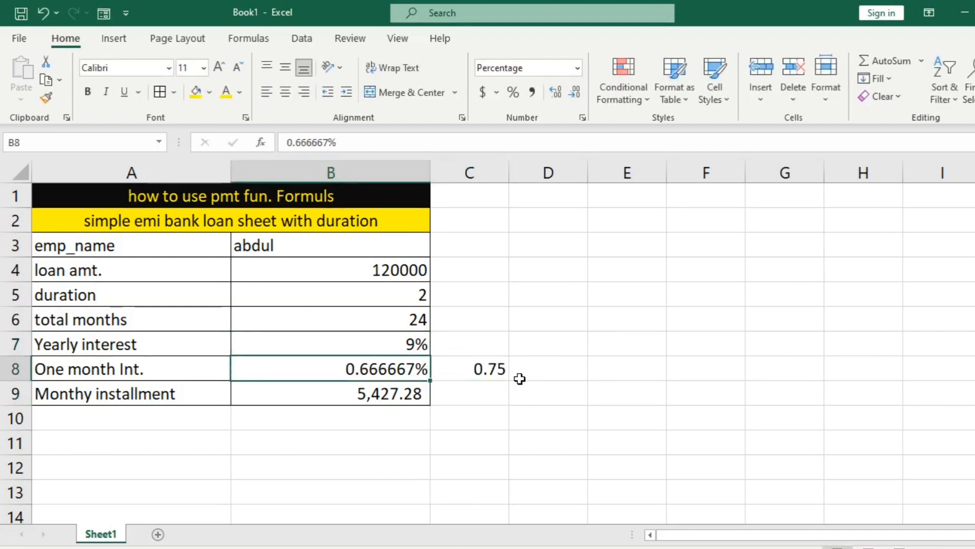
{"action": "key", "text": "BackSpace"}
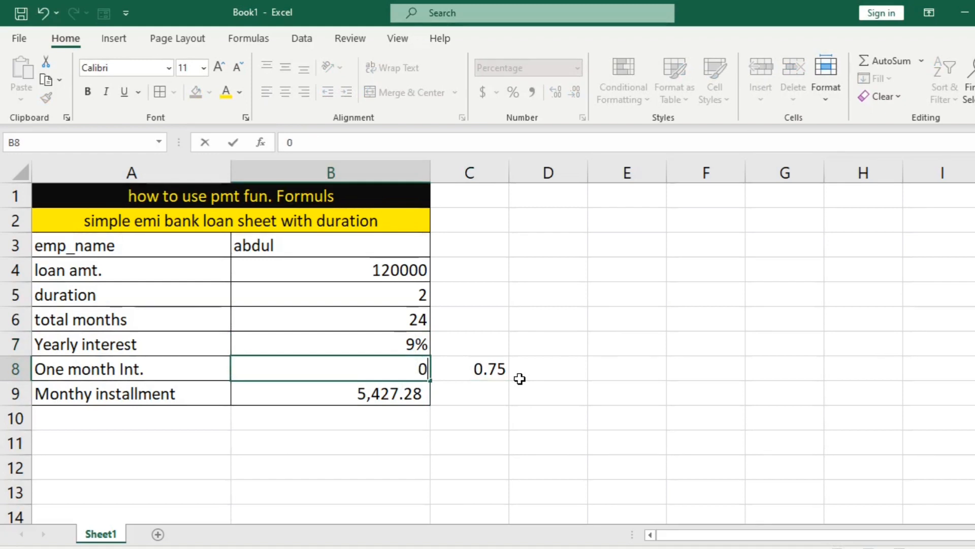
{"action": "type", "text": "0.75"}
{"action": "key", "text": "Return"}
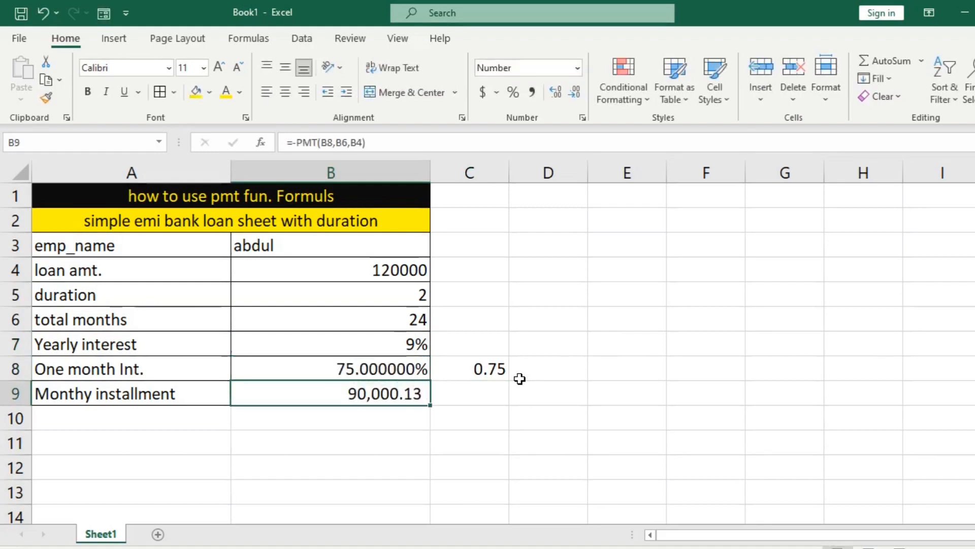
Reduce the number of decimal places displayed for the one month interest in B8 to zero
{"action": "left_click", "coordinate": [390, 361]}
{"action": "left_click", "coordinate": [556, 92]}
{"action": "left_click", "coordinate": [556, 92]}
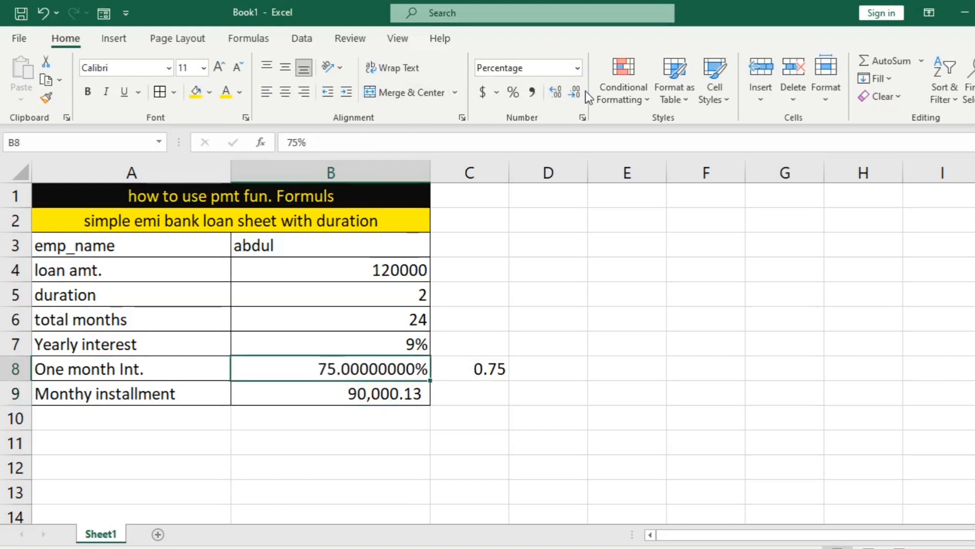
{"action": "left_click", "coordinate": [581, 91]}
{"action": "left_click", "coordinate": [581, 92]}
{"action": "left_click", "coordinate": [581, 91]}
{"action": "left_click", "coordinate": [580, 91]}
{"action": "left_click", "coordinate": [581, 92]}
{"action": "left_click", "coordinate": [580, 91]}
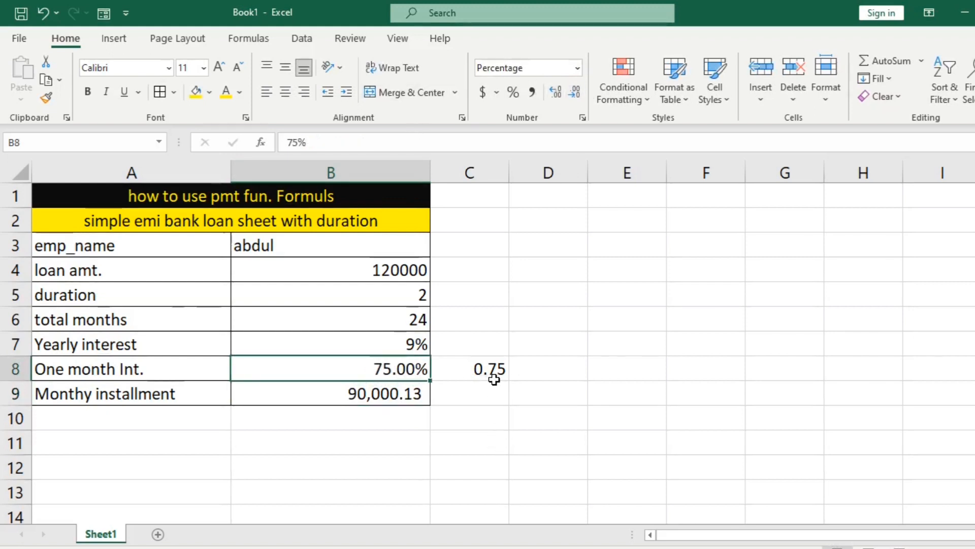
{"action": "left_click", "coordinate": [572, 90]}
{"action": "left_click", "coordinate": [571, 90]}
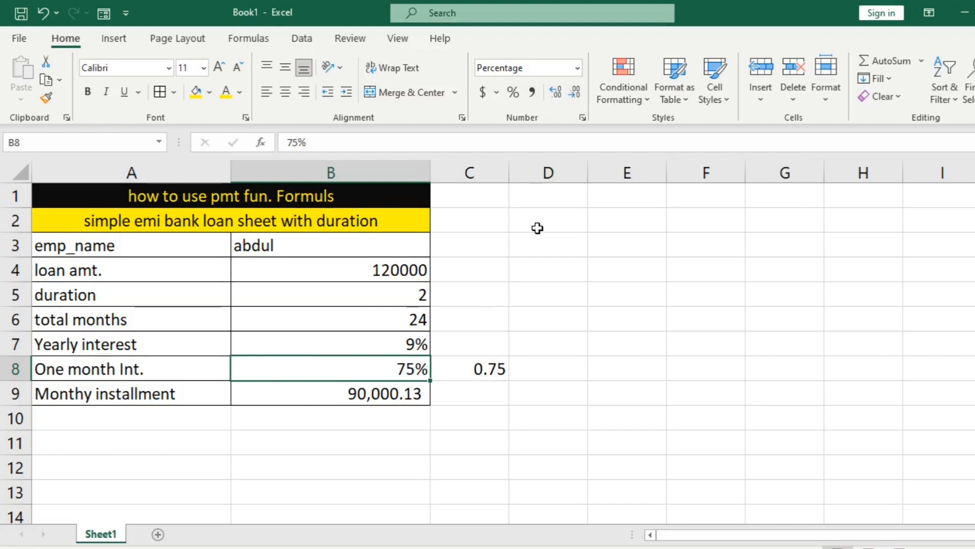
Clear the one month interest in B8 and enter 0.75% instead
{"action": "double_click", "coordinate": [399, 374]}
{"action": "key", "text": "BackSpace"}
{"action": "key", "text": "BackSpace"}
{"action": "key", "text": "BackSpace"}
{"action": "left_click", "coordinate": [436, 466]}
{"action": "left_click", "coordinate": [411, 375]}
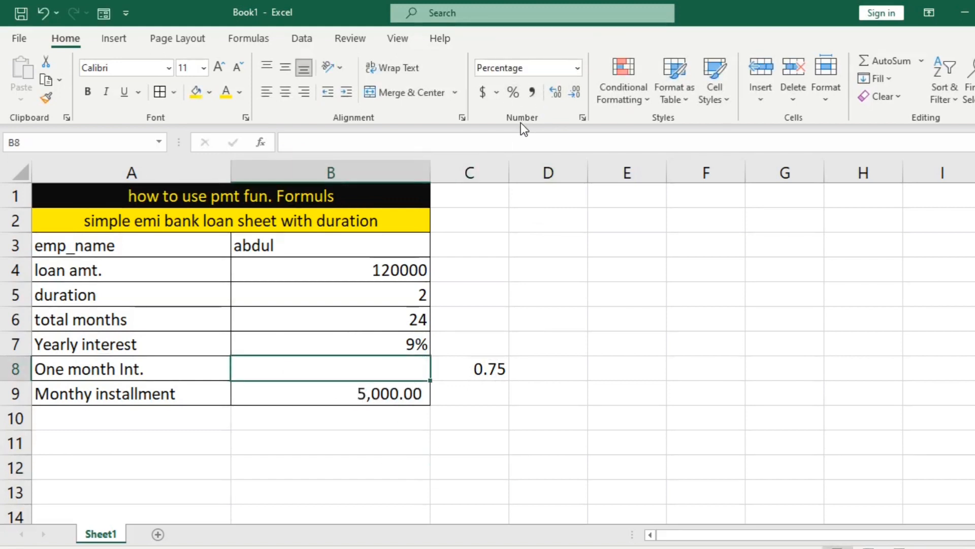
{"action": "type", "text": "0,75"}
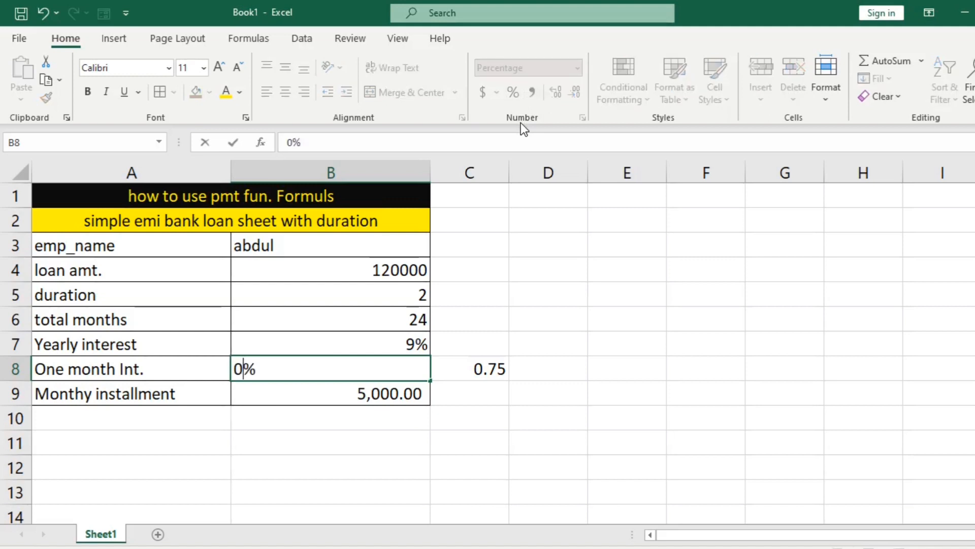
{"action": "key", "text": "BackSpace"}
{"action": "key", "text": "BackSpace"}
{"action": "key", "text": "BackSpace"}
{"action": "type", "text": ".75"}
{"action": "key", "text": "Return"}
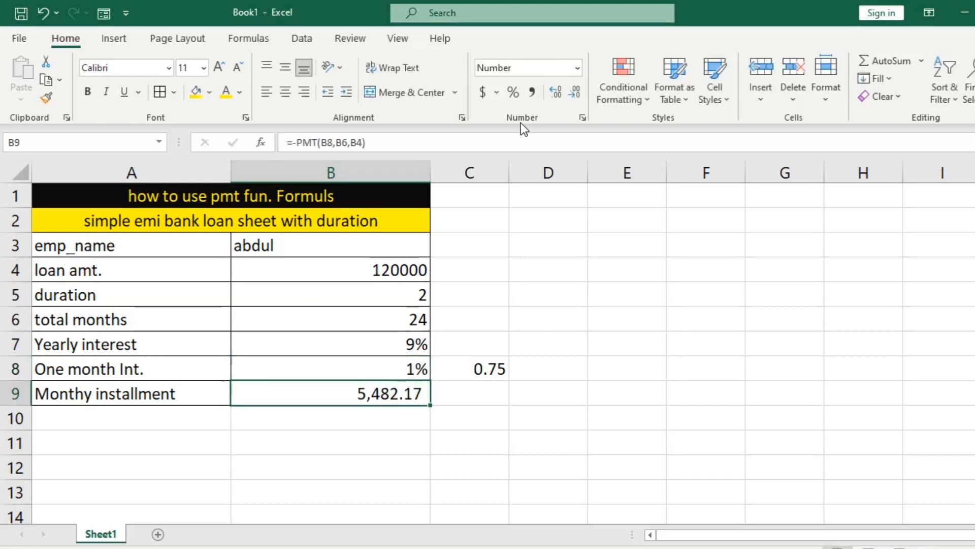
Display the one month interest in B8 with two decimal places and check the monthly installment's PMT formula in B9
{"action": "left_click", "coordinate": [412, 360]}
{"action": "left_click", "coordinate": [560, 99]}
{"action": "left_click", "coordinate": [490, 369]}
{"action": "left_click", "coordinate": [414, 370]}
{"action": "double_click", "coordinate": [410, 369]}
{"action": "key", "text": "Tab"}
{"action": "key", "text": "Return"}
{"action": "key", "text": "F2"}
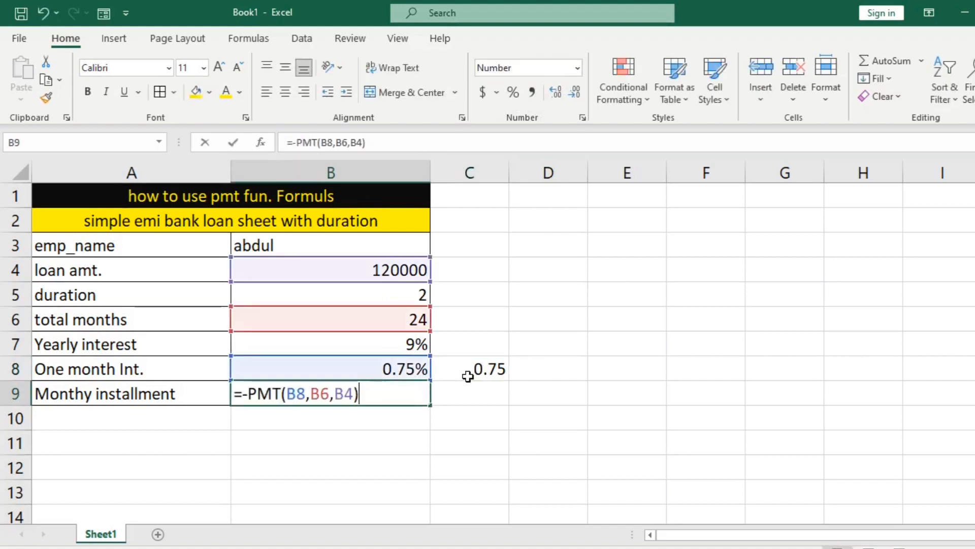
{"action": "key", "text": "Return"}
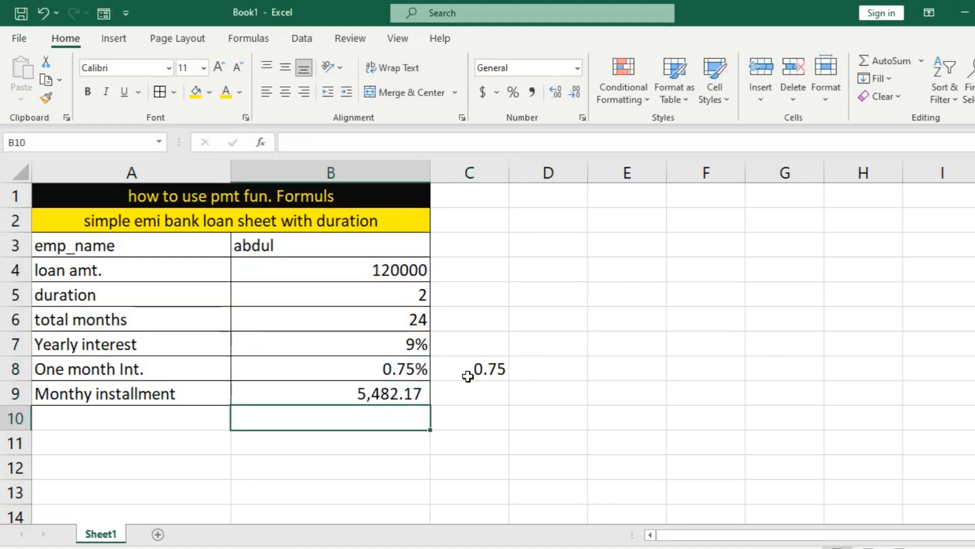
Add the surname after the employee's first name in B3
{"action": "scroll", "coordinate": [460, 390], "scroll_direction": "down", "scroll_amount": 1}
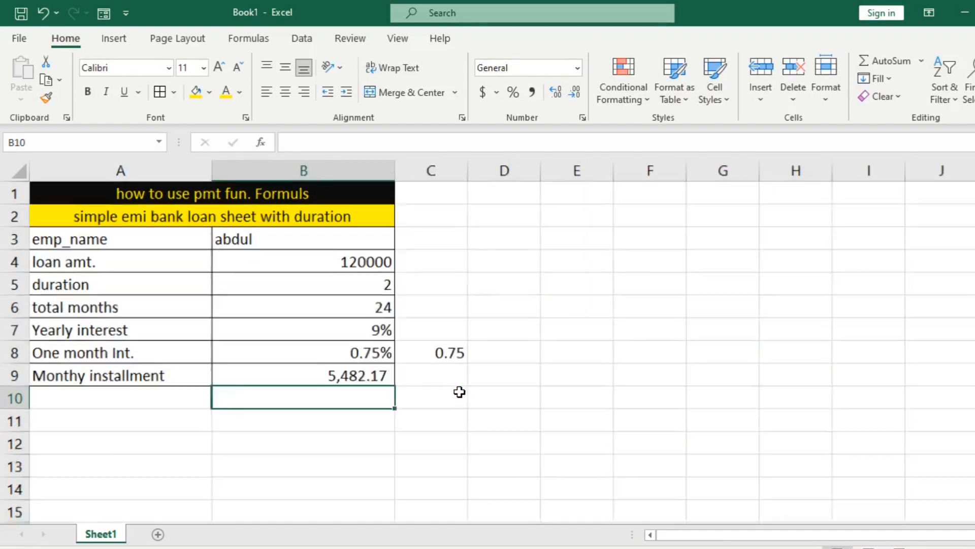
{"action": "scroll", "coordinate": [315, 251], "scroll_direction": "up", "scroll_amount": 1}
{"action": "left_click", "coordinate": [316, 254]}
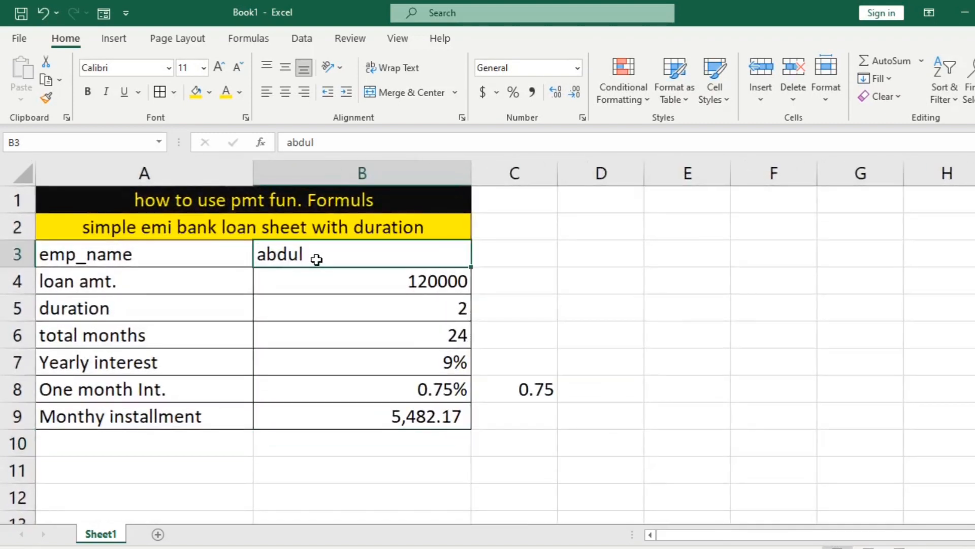
{"action": "double_click", "coordinate": [359, 253]}
{"action": "type", "text": "khan"}
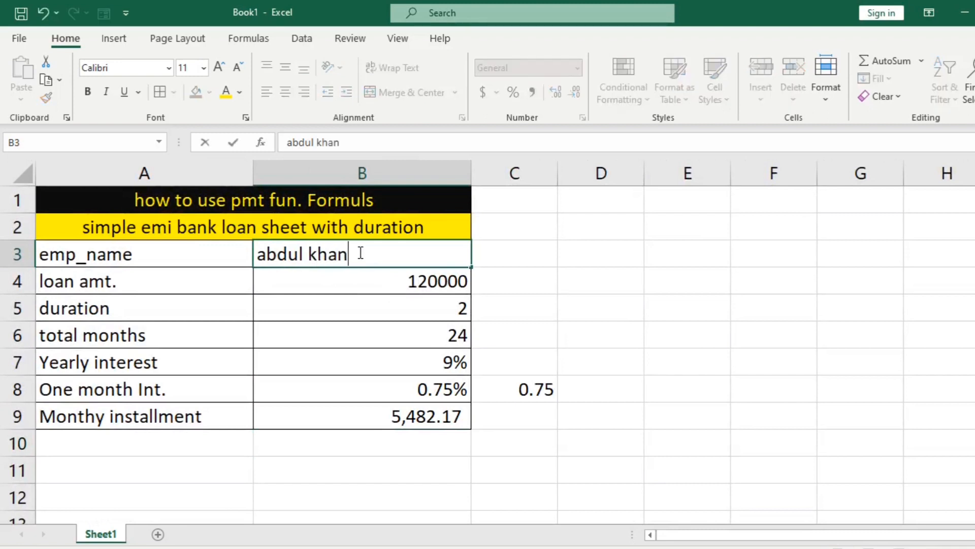
{"action": "key", "text": "Return"}
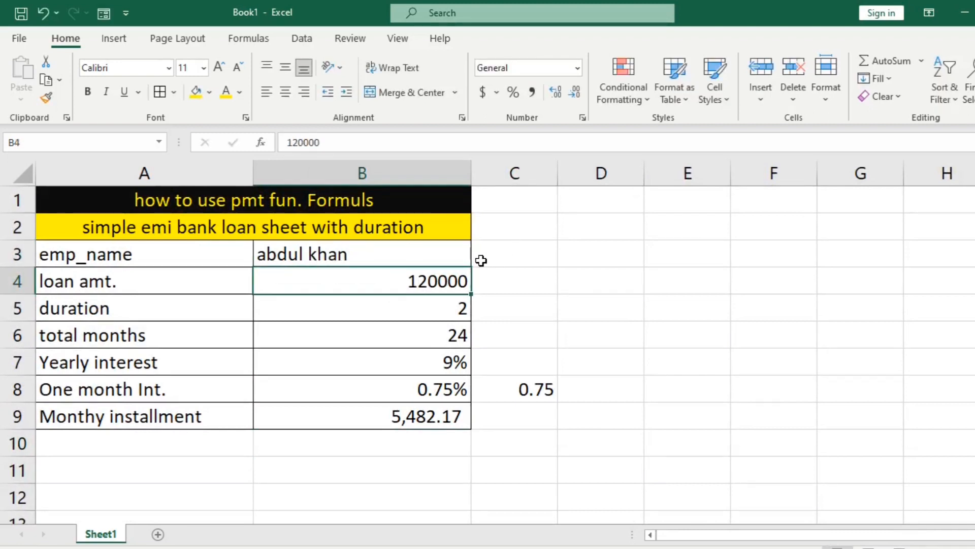
Examine the duration in B5, the total months formula in B6 and the yearly interest in B7
{"action": "scroll", "coordinate": [463, 274], "scroll_direction": "down", "scroll_amount": 1}
{"action": "scroll", "coordinate": [536, 323], "scroll_direction": "up", "scroll_amount": 1}
{"action": "scroll", "coordinate": [535, 322], "scroll_direction": "down", "scroll_amount": 1, "text": "ctrl"}
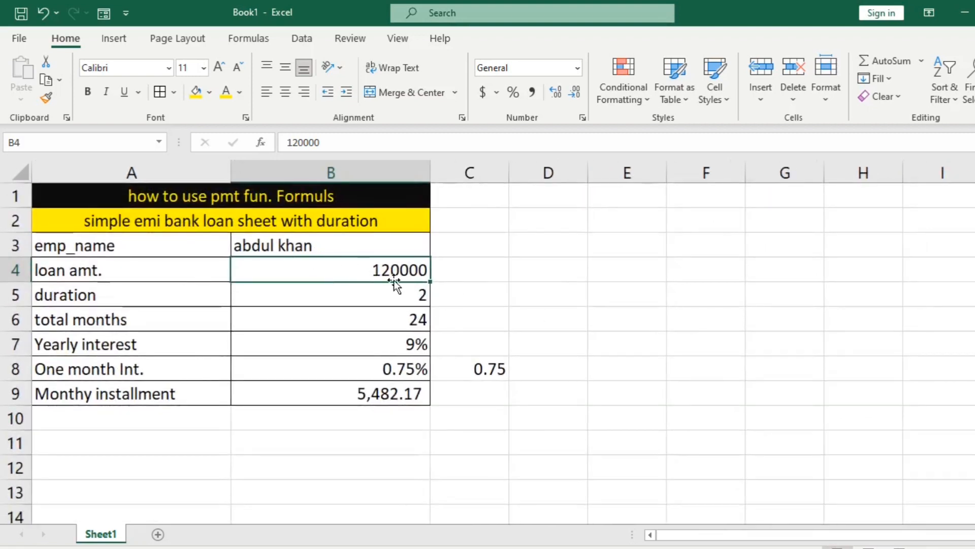
{"action": "left_click", "coordinate": [395, 298]}
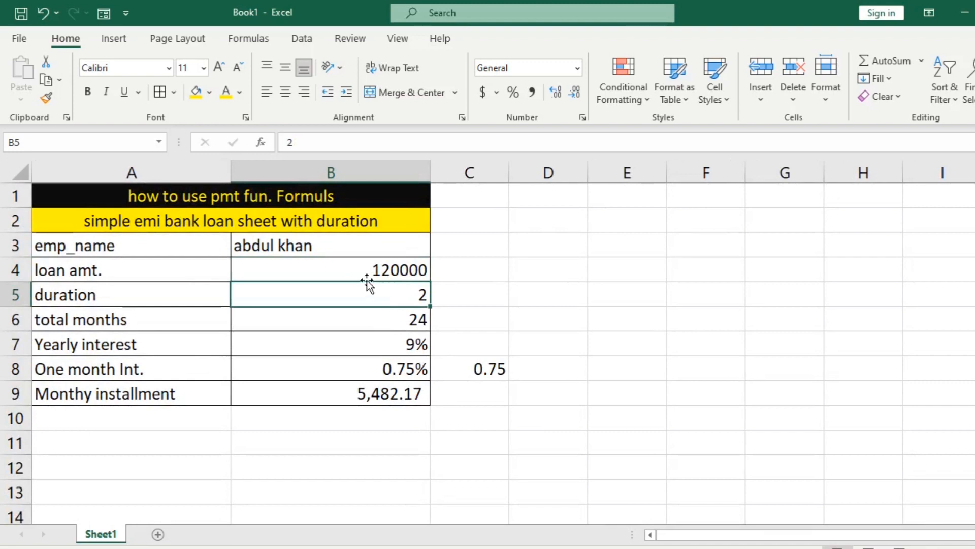
{"action": "left_click", "coordinate": [381, 322]}
{"action": "double_click", "coordinate": [382, 322]}
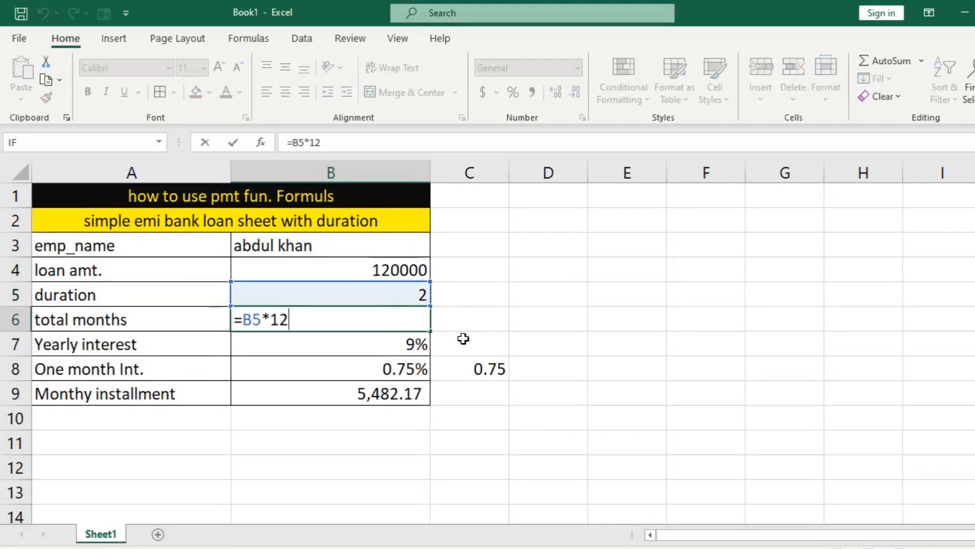
{"action": "key", "text": "ctrl+Return"}
{"action": "left_click", "coordinate": [409, 350]}
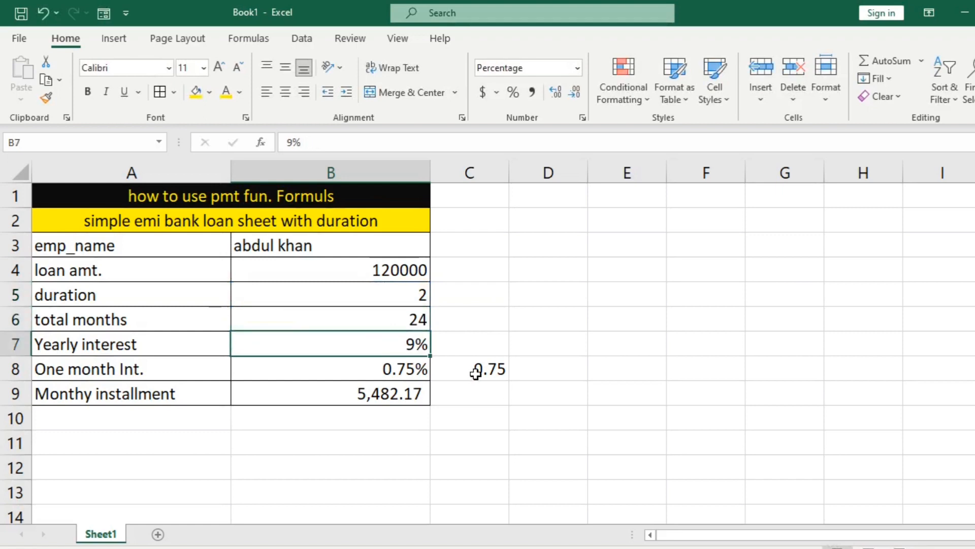
Examine the monthly interest calculation in C8 and compare it with the one month interest in B8
{"action": "left_click", "coordinate": [476, 370]}
{"action": "left_click", "coordinate": [427, 371]}
{"action": "left_click", "coordinate": [449, 367]}
{"action": "double_click", "coordinate": [450, 367]}
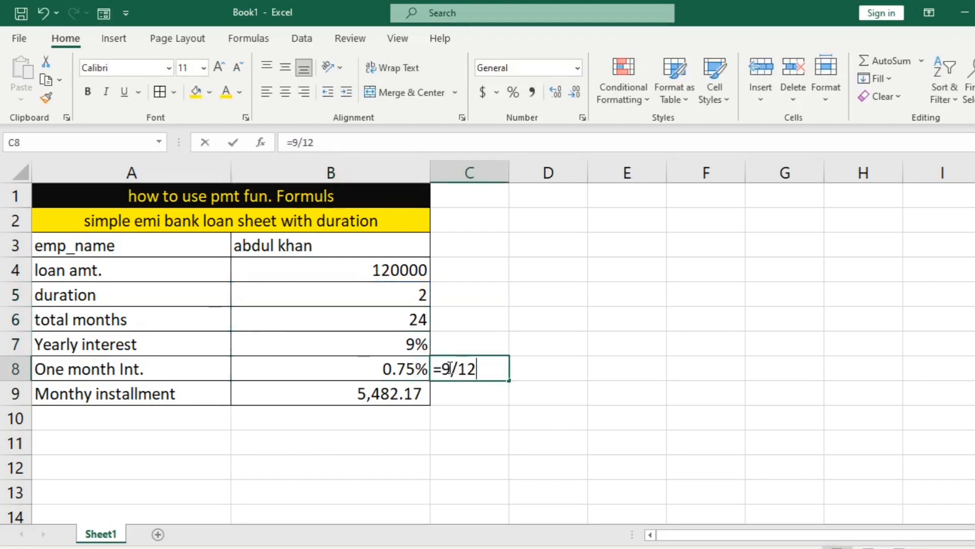
{"action": "key", "text": "ctrl+Return"}
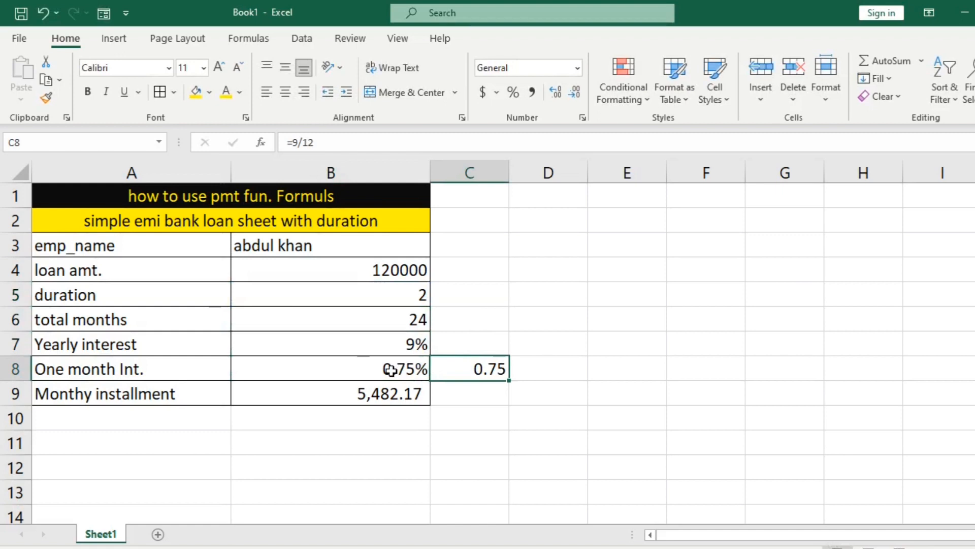
{"action": "left_click", "coordinate": [370, 370]}
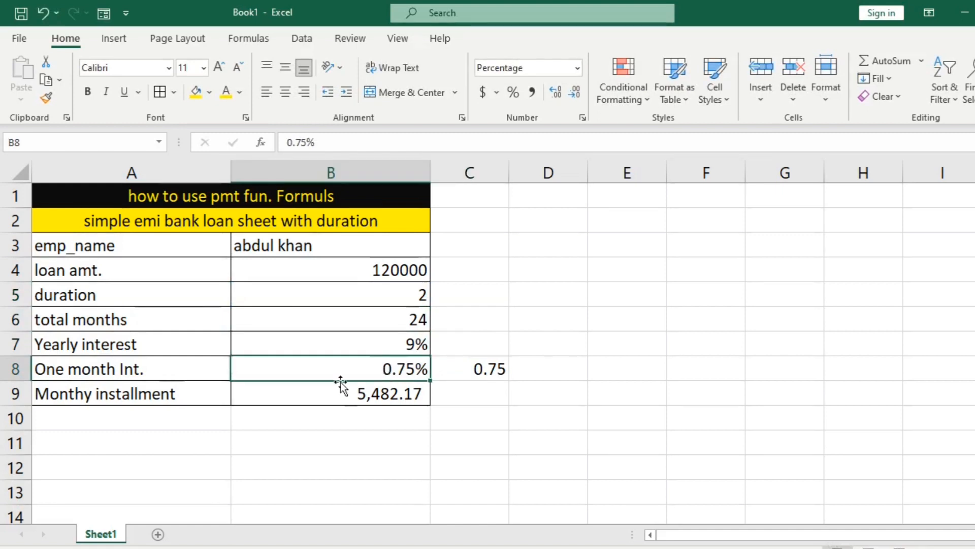
Examine the PMT formula behind the monthly installment in B9 and the loan cells it references
{"action": "left_click", "coordinate": [374, 394]}
{"action": "key", "text": "F2"}
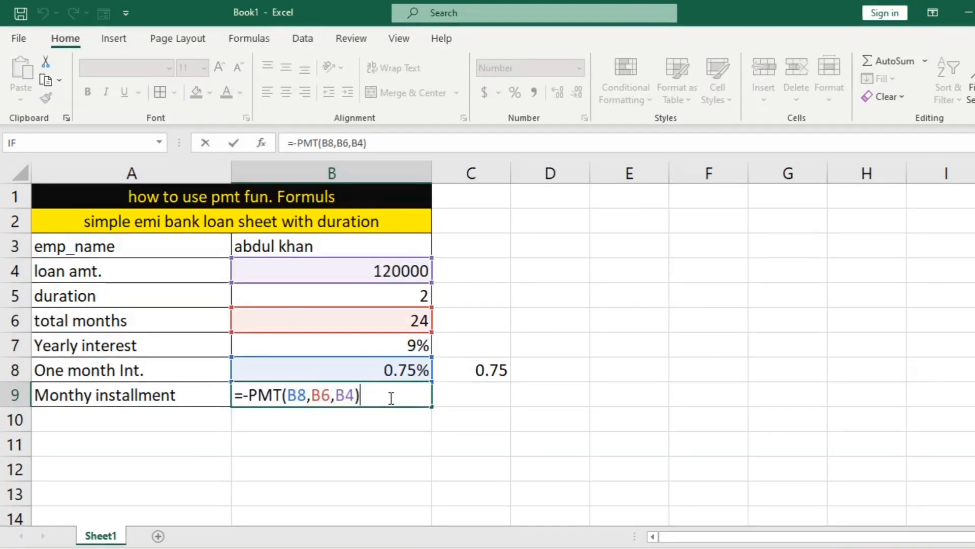
{"action": "key", "text": "ctrl+Return"}
{"action": "double_click", "coordinate": [379, 404]}
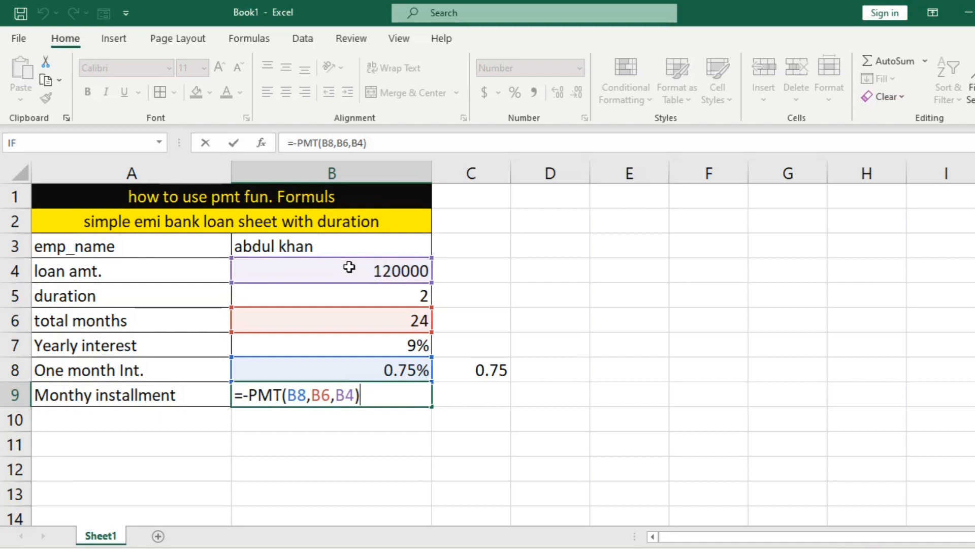
{"action": "key", "text": "ctrl+Return"}
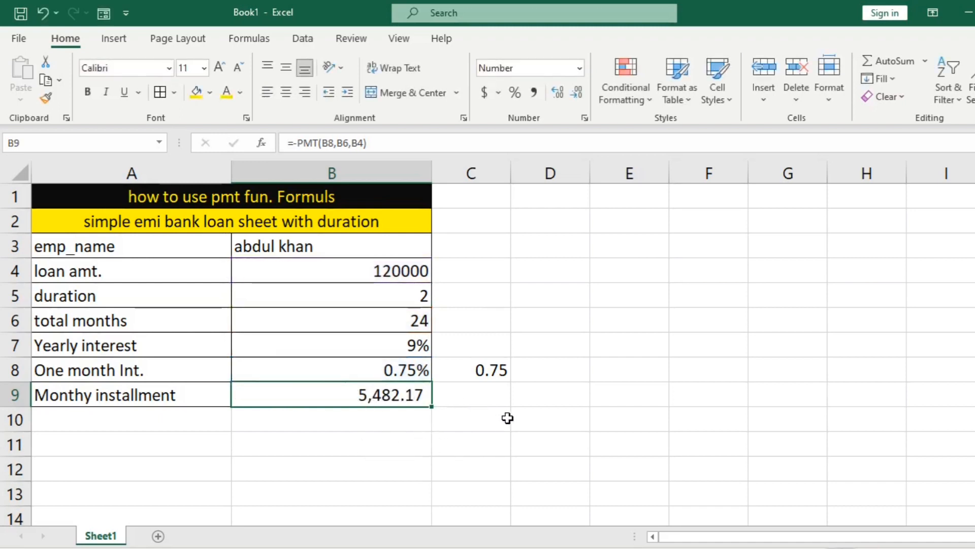
Start a repayment schedule beside the loan sheet with the heading "total months" in D2
{"action": "scroll", "coordinate": [508, 417], "scroll_direction": "down", "scroll_amount": 3}
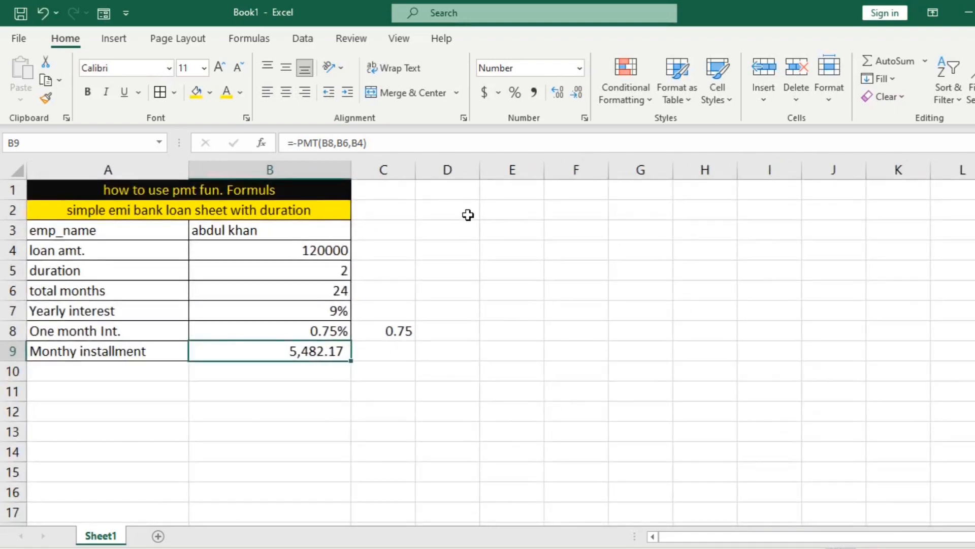
{"action": "left_click", "coordinate": [447, 206]}
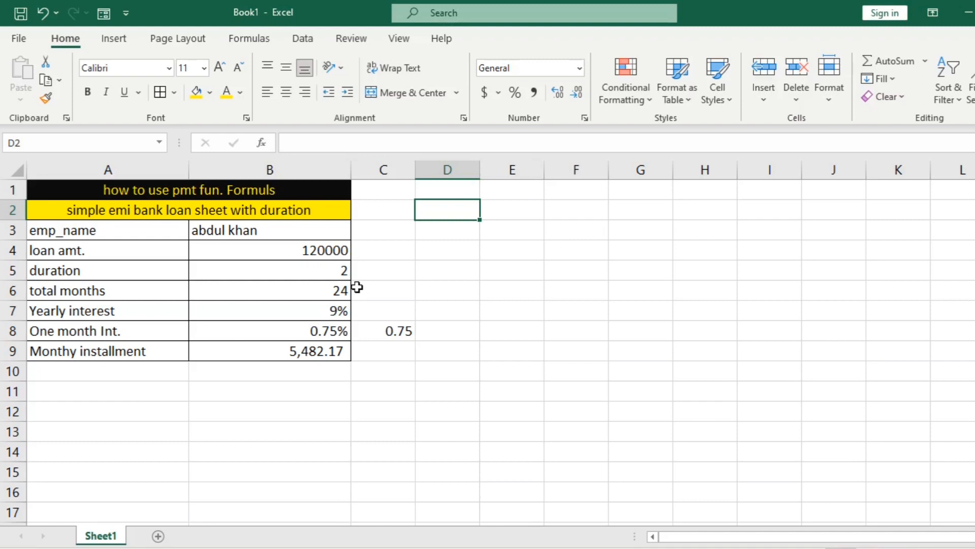
{"action": "left_click", "coordinate": [319, 291]}
{"action": "left_click", "coordinate": [439, 208]}
{"action": "type", "text": "total moths"}
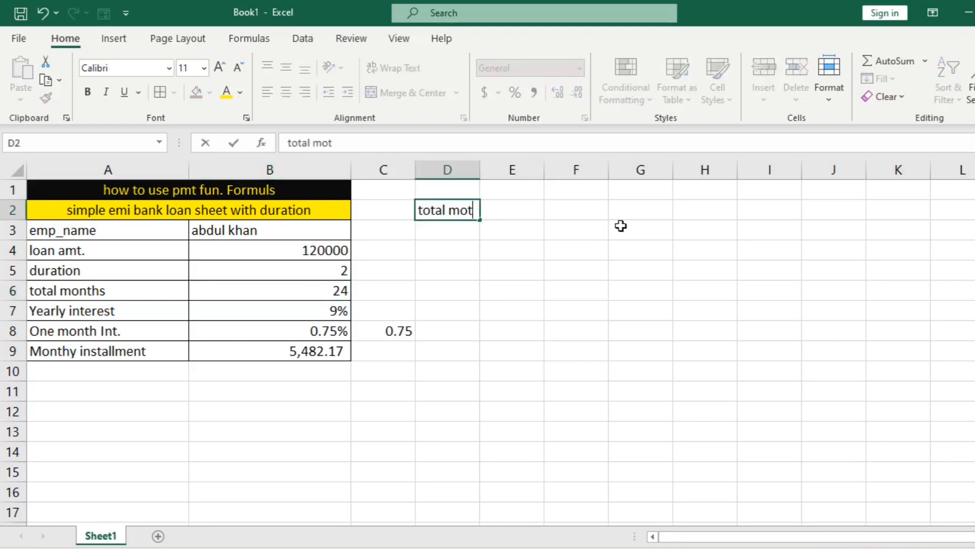
{"action": "key", "text": "BackSpace"}
{"action": "key", "text": "BackSpace"}
{"action": "type", "text": "ths"}
{"action": "key", "text": "Return"}
{"action": "key", "text": "Right"}
{"action": "key", "text": "Up"}
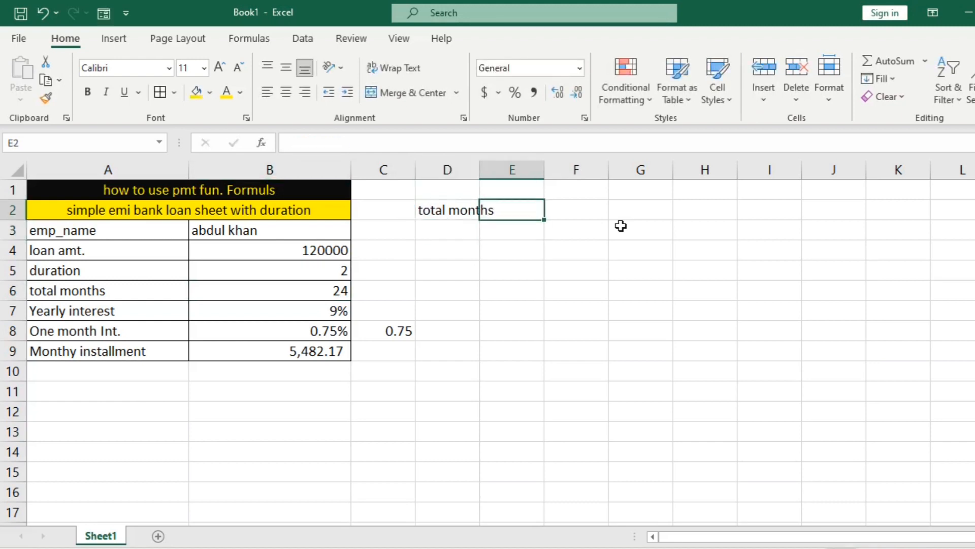
Enter the heading "opening amt." in E2 of the schedule
{"action": "type", "text": "opelning"}
{"action": "key", "text": "BackSpace"}
{"action": "key", "text": "BackSpace"}
{"action": "key", "text": "BackSpace"}
{"action": "type", "text": "ning bal"}
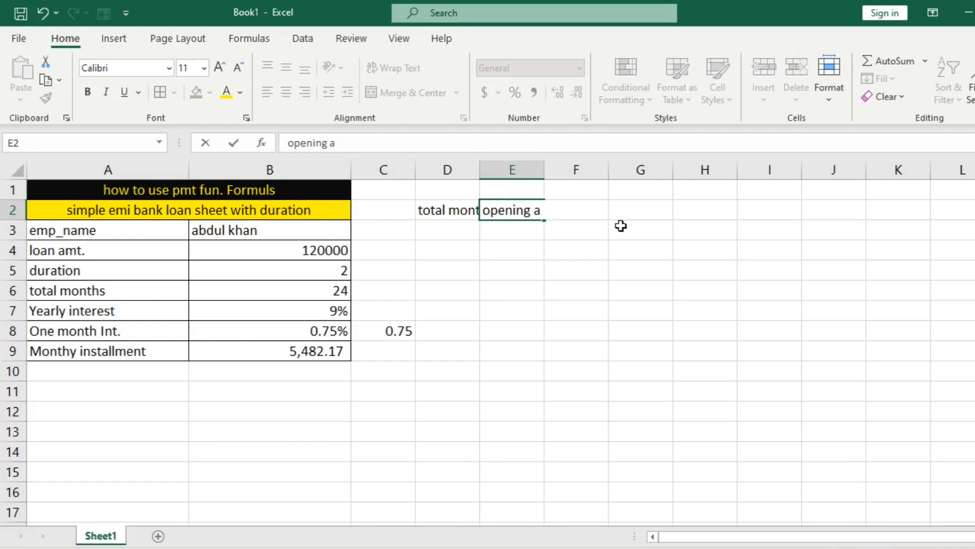
{"action": "key", "text": "Tab"}
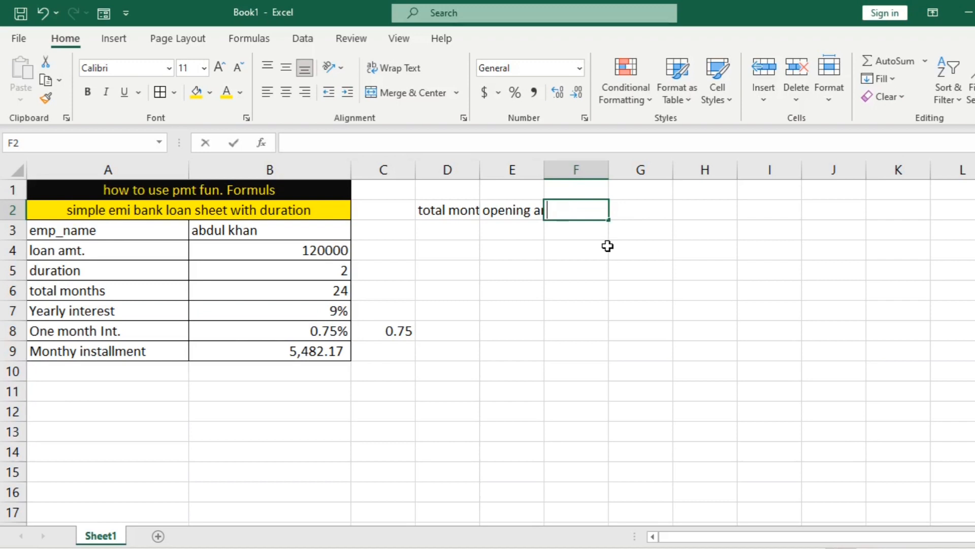
Enter the headings "int.", "int. amt." and "monthly installment" in F2, G2 and H2
{"action": "type", "text": "int."}
{"action": "key", "text": "Tab"}
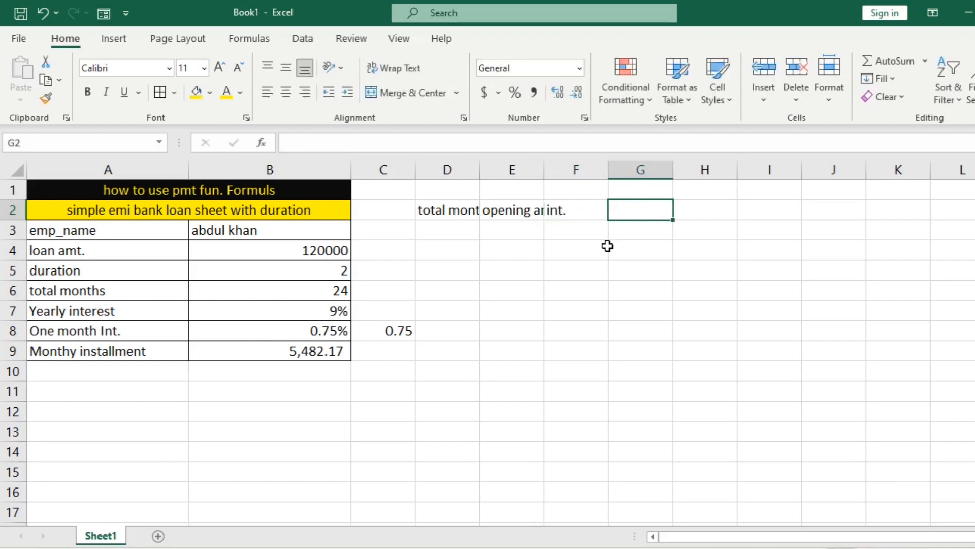
{"action": "type", "text": "int. amt."}
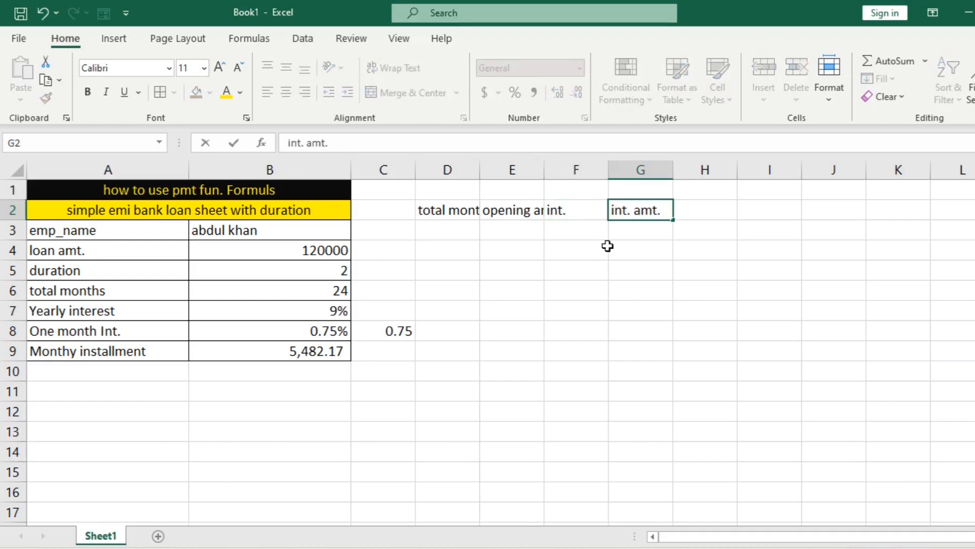
{"action": "key", "text": "Tab"}
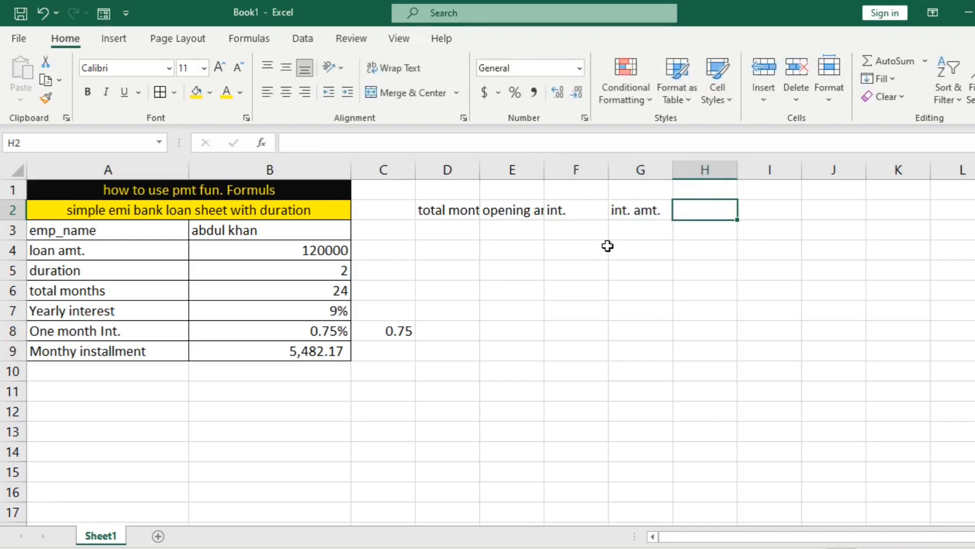
{"action": "type", "text": "monthly installmen"}
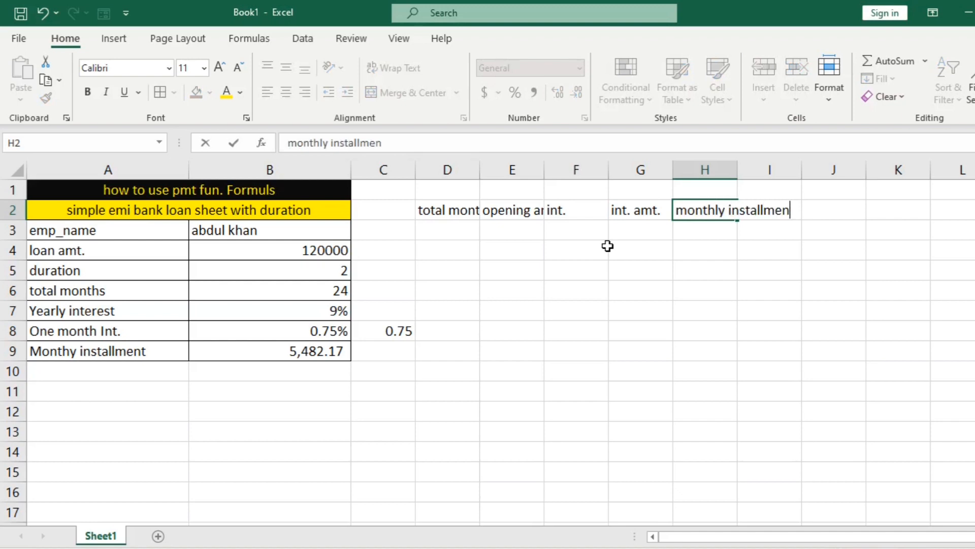
{"action": "type", "text": "t"}
{"action": "key", "text": "Return"}
Enter the heading "closing bal." in I2 and autofit columns D through I to their contents
{"action": "key", "text": "Right"}
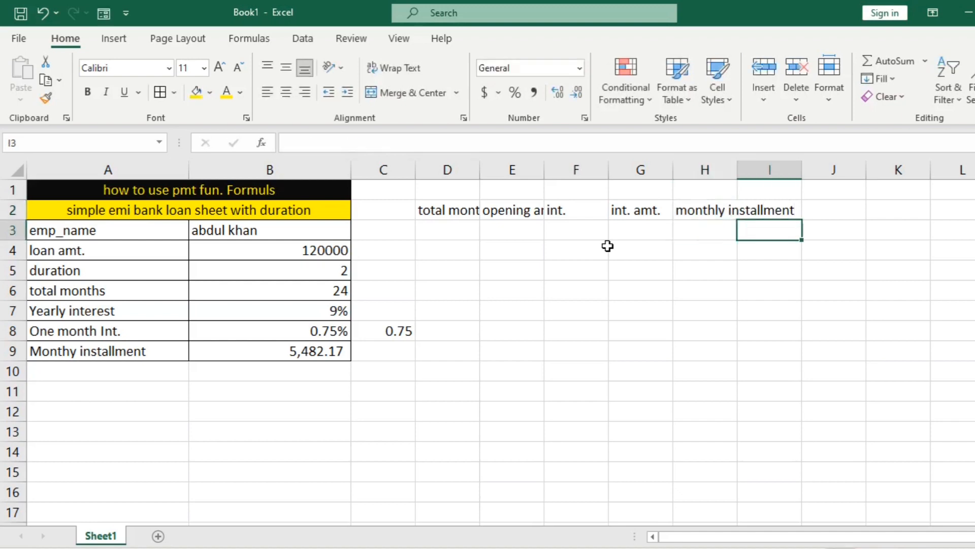
{"action": "key", "text": "Right"}
{"action": "key", "text": "Up"}
{"action": "key", "text": "Left"}
{"action": "key", "text": "Left"}
{"action": "key", "text": "Right"}
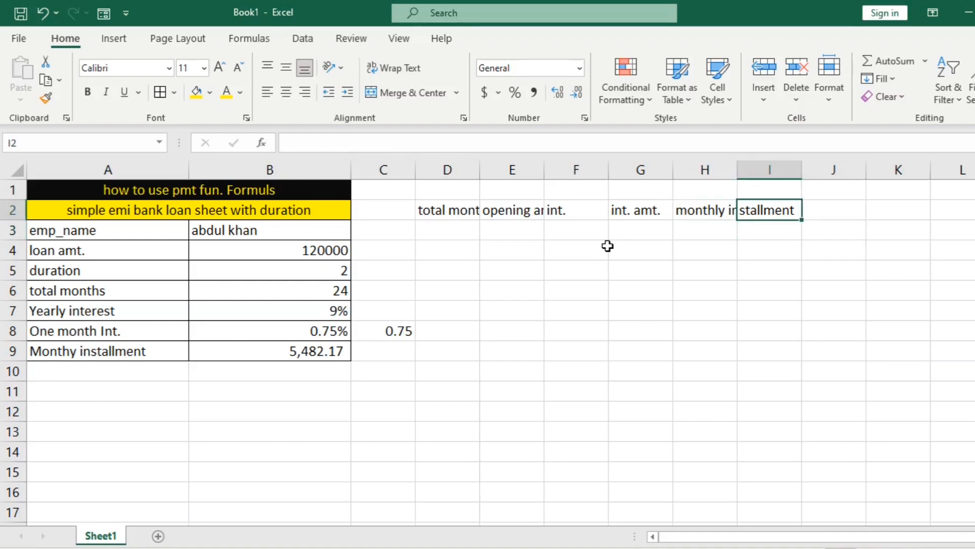
{"action": "type", "text": "clo"}
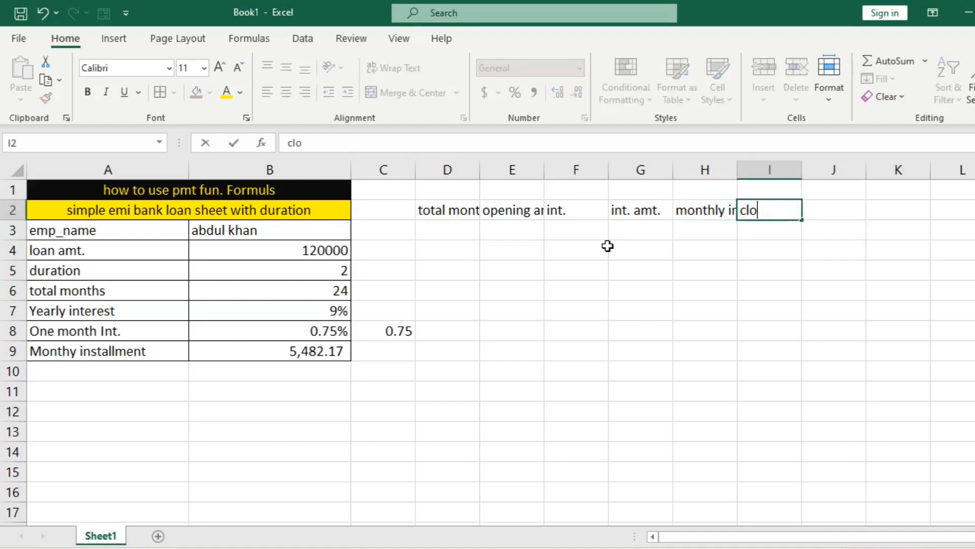
{"action": "type", "text": "ssing bal."}
{"action": "key", "text": "Return"}
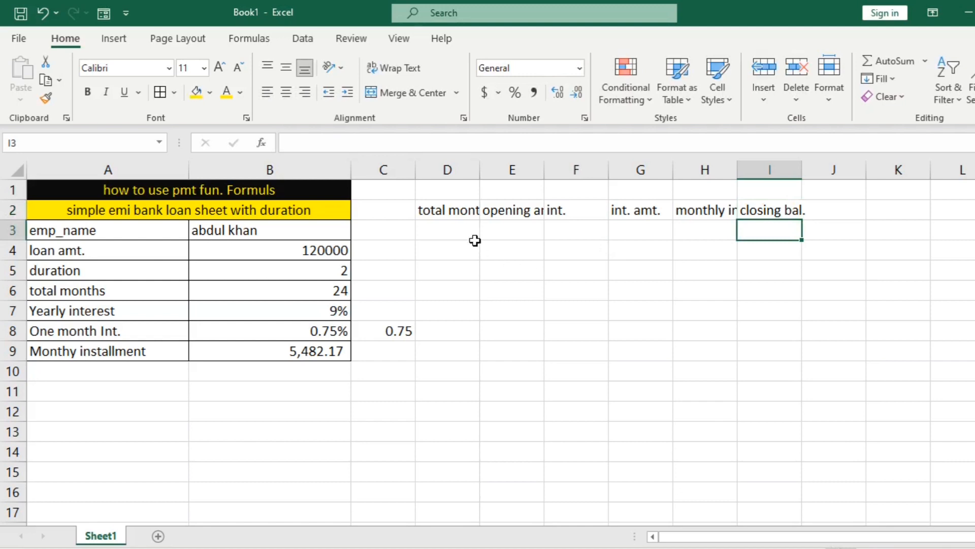
{"action": "left_click_drag", "start_coordinate": [454, 165], "coordinate": [770, 167]}
{"action": "double_click", "coordinate": [736, 170]}
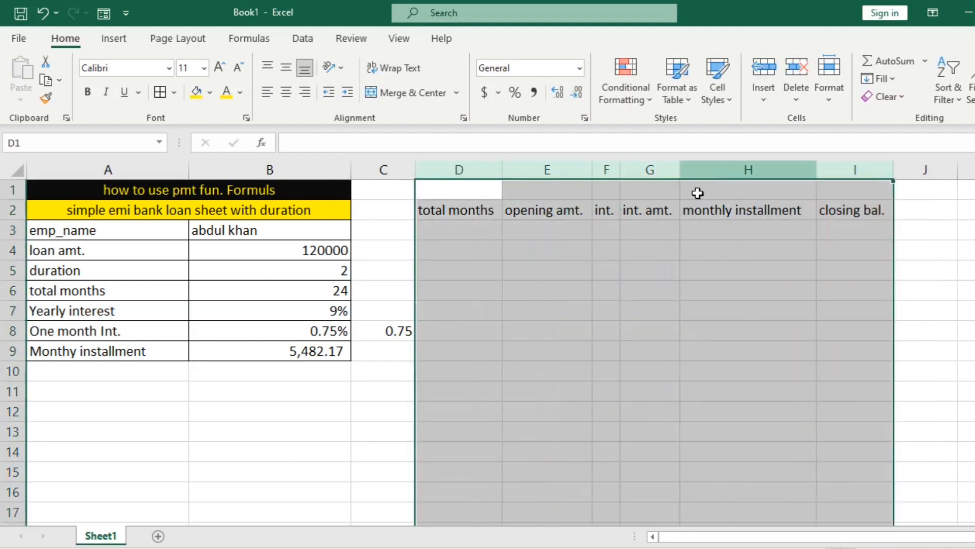
Number the schedule's months from 1 to 24 in D3:D26 by entering 1 and 2 and filling the series down
{"action": "left_click", "coordinate": [483, 235]}
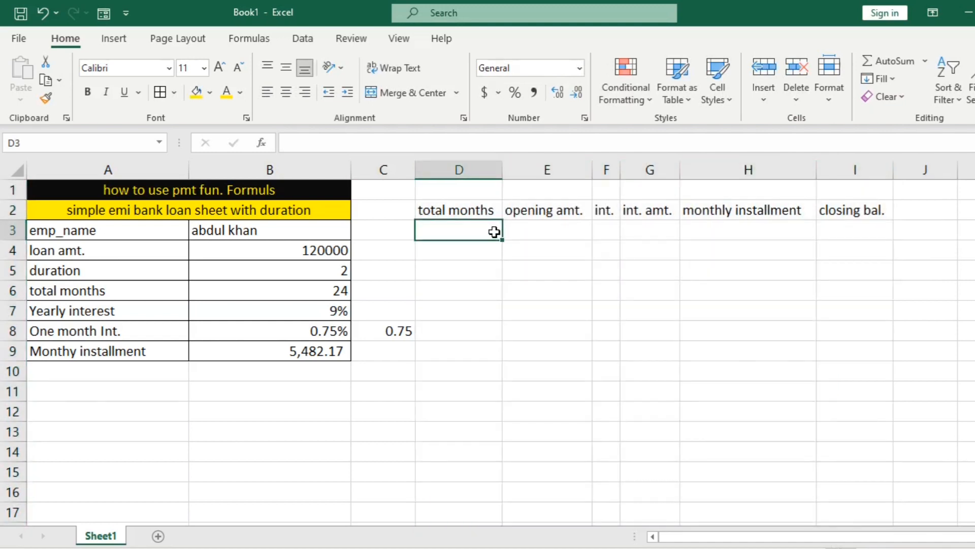
{"action": "type", "text": "1"}
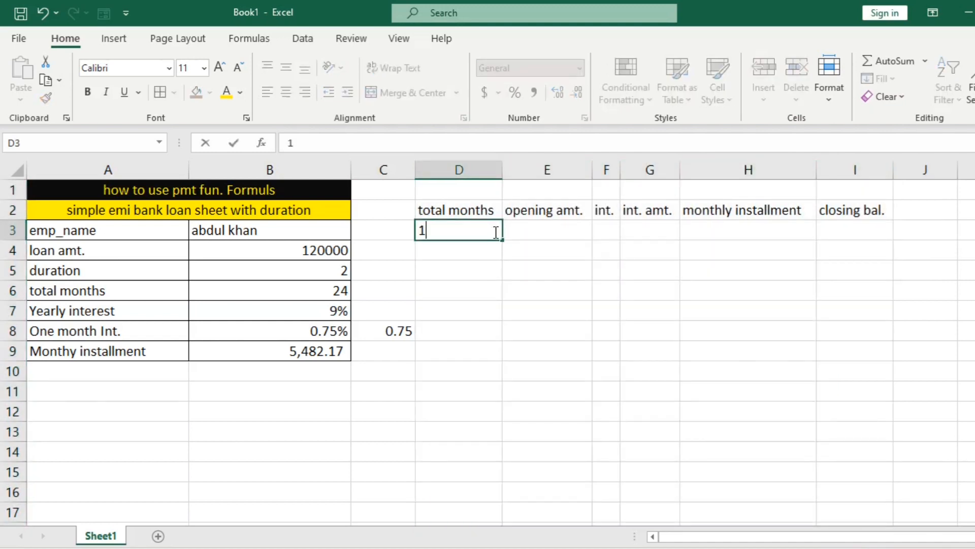
{"action": "key", "text": "Return"}
{"action": "type", "text": "2"}
{"action": "key", "text": "Return"}
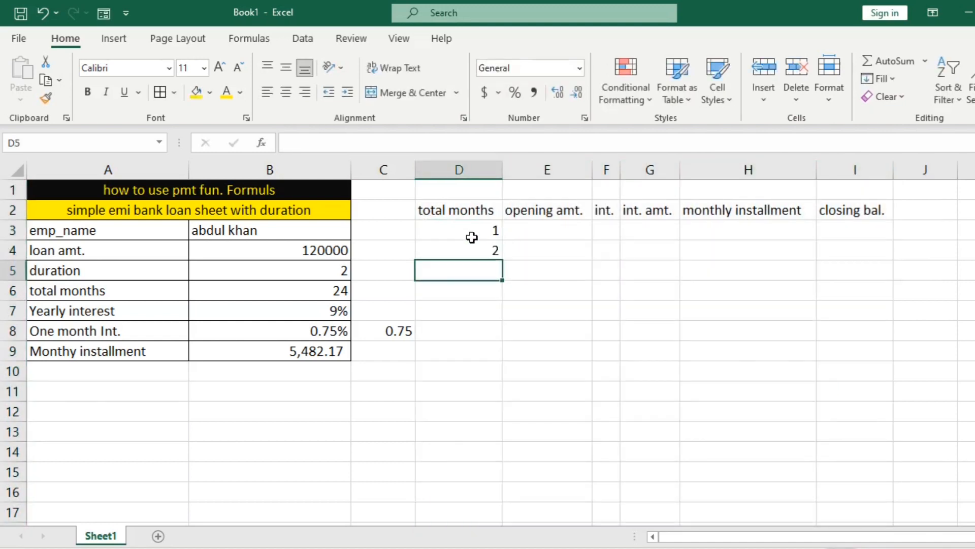
{"action": "left_click", "coordinate": [332, 291]}
{"action": "left_click_drag", "start_coordinate": [473, 233], "coordinate": [470, 508]}
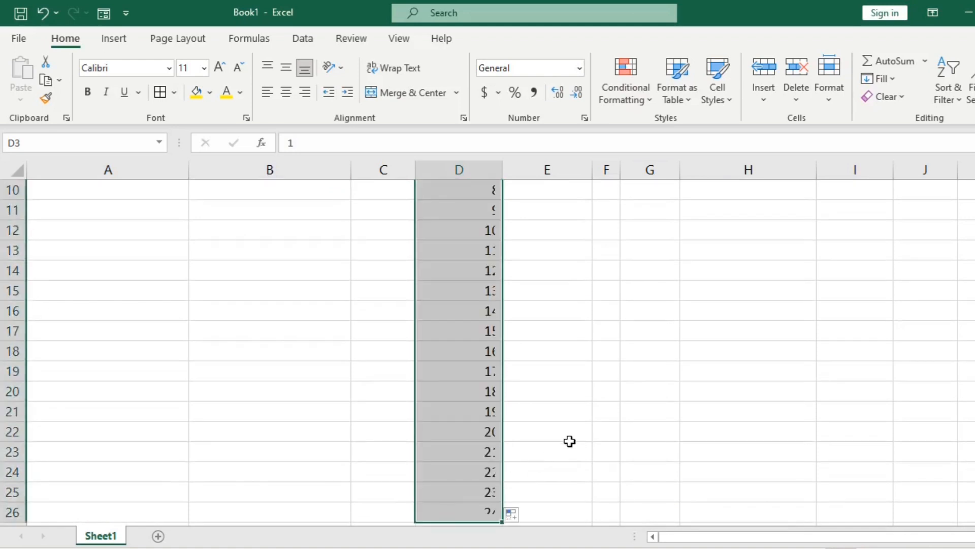
{"action": "scroll", "coordinate": [575, 439], "scroll_direction": "down", "scroll_amount": 5, "text": "ctrl"}
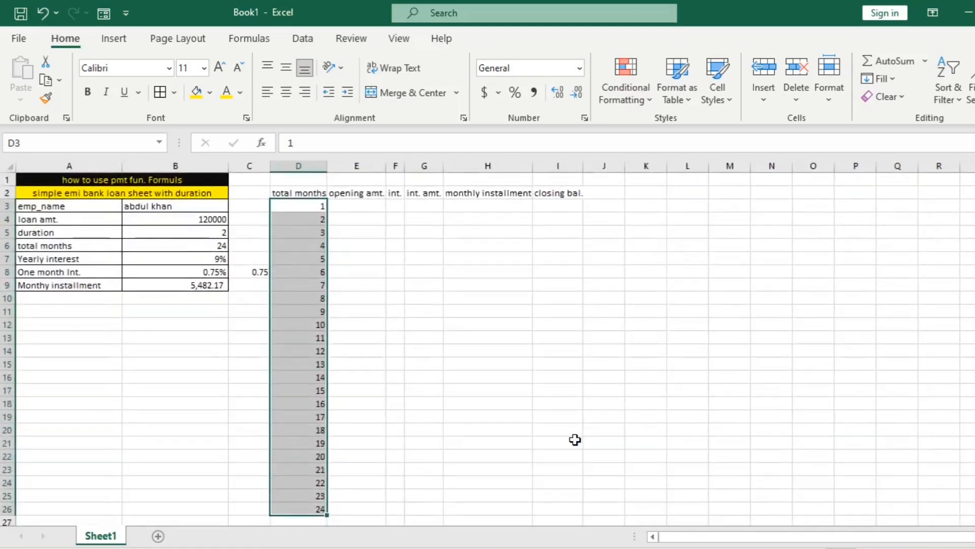
{"action": "left_click", "coordinate": [425, 286]}
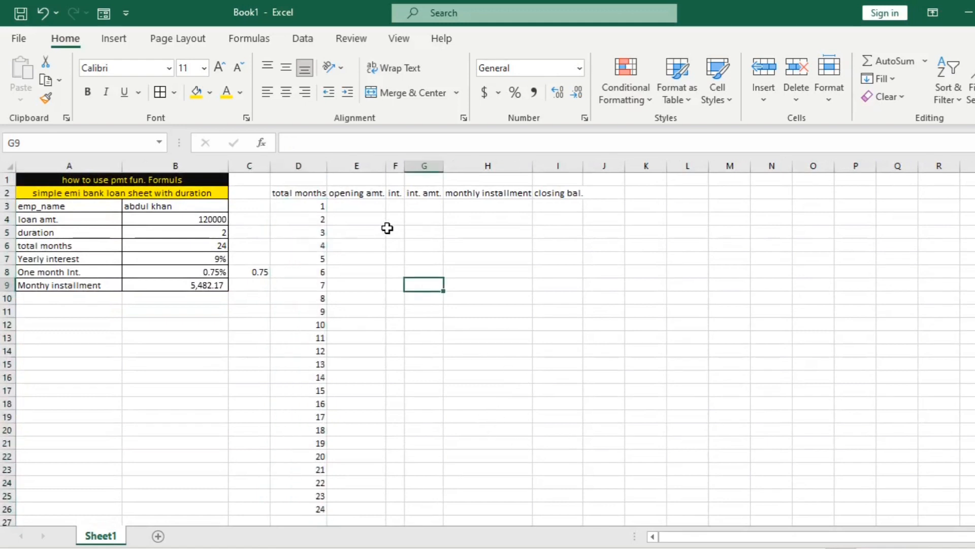
Link the first month's opening amount in E3 to the loan amount with the formula =B4
{"action": "left_click", "coordinate": [379, 205]}
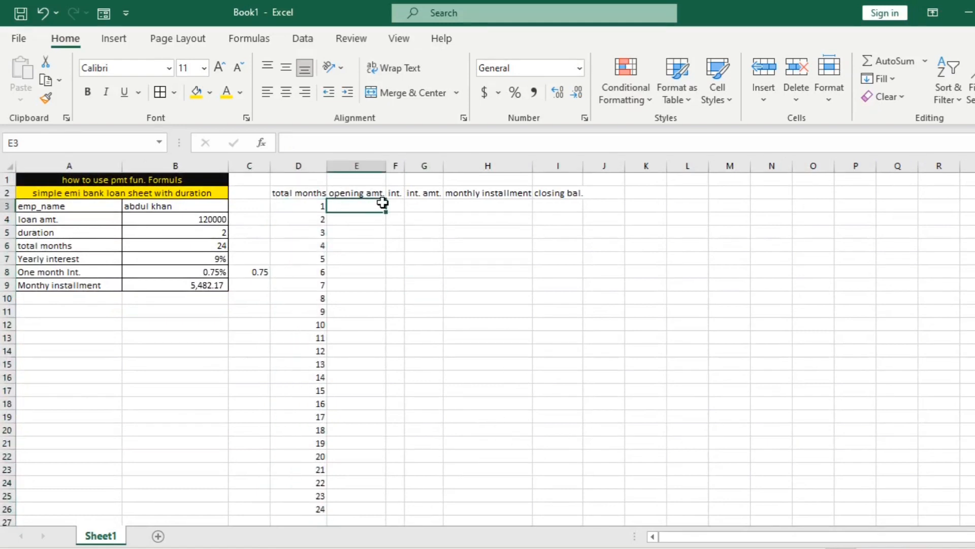
{"action": "scroll", "coordinate": [552, 292], "scroll_direction": "up", "scroll_amount": 4, "text": "ctrl"}
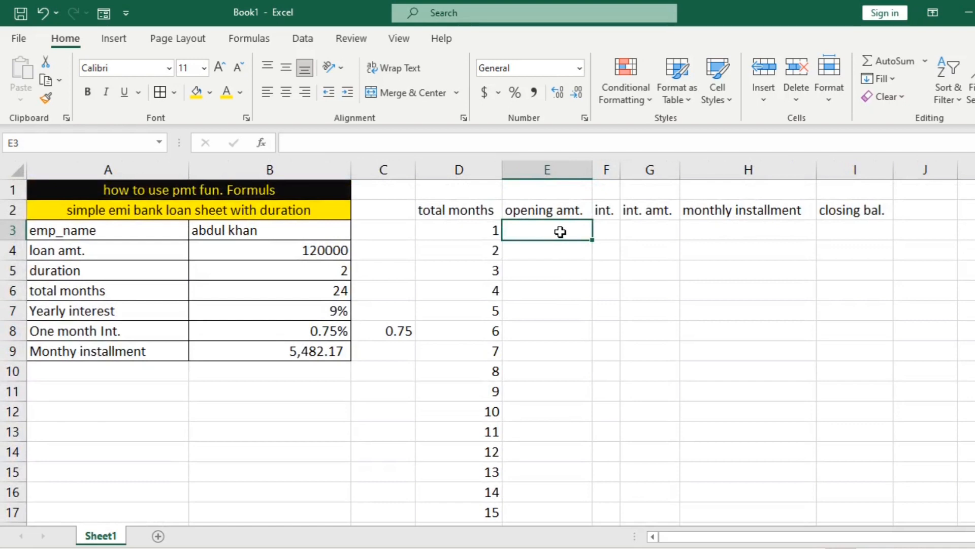
{"action": "type", "text": "="}
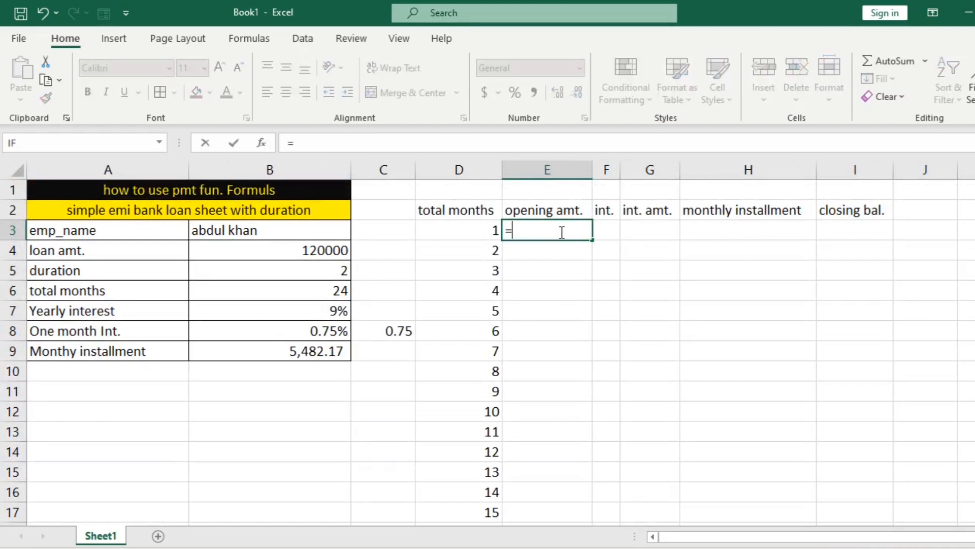
{"action": "left_click", "coordinate": [276, 351]}
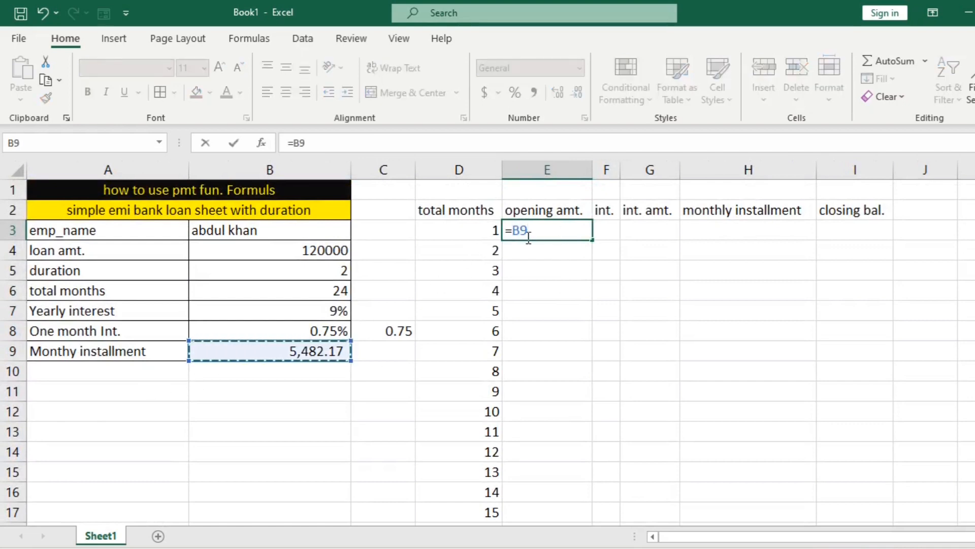
{"action": "left_click", "coordinate": [304, 254]}
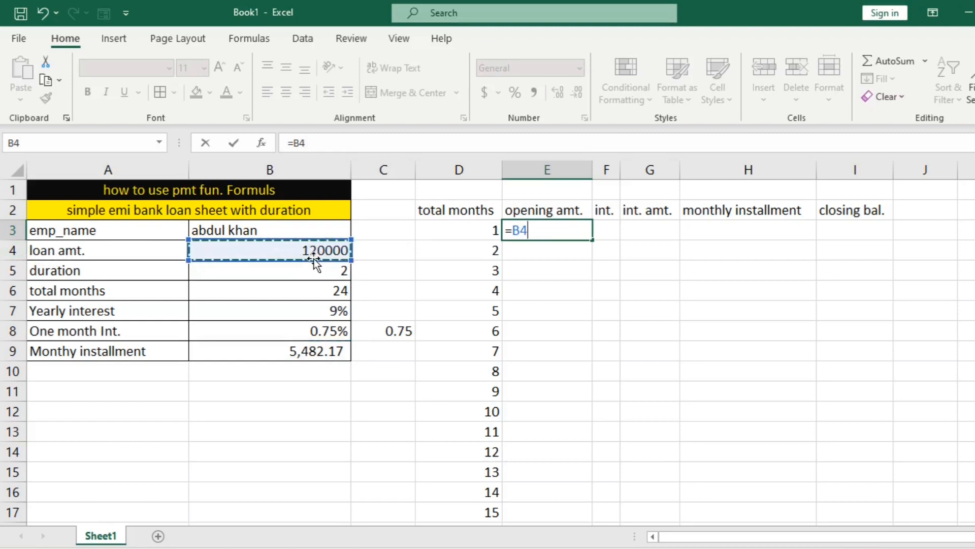
{"action": "key", "text": "Return"}
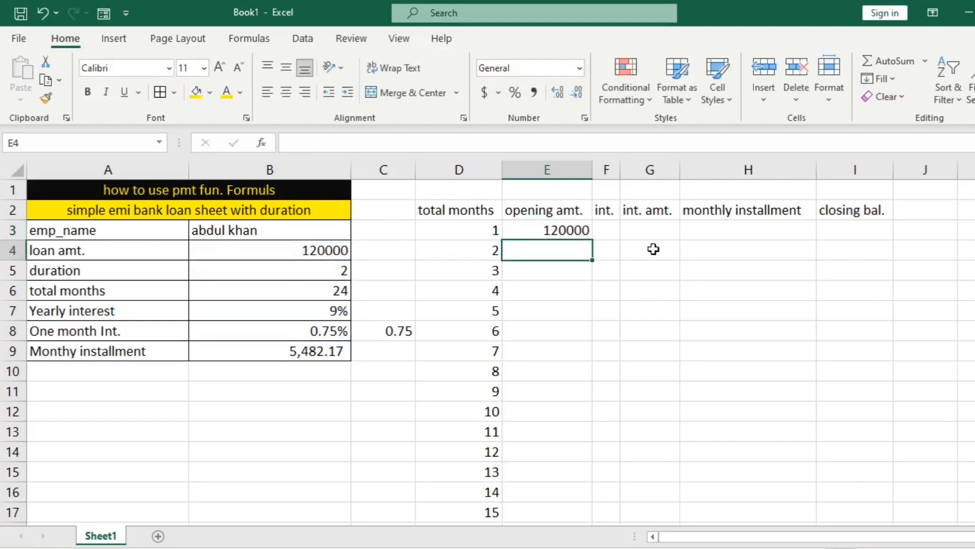
Link the first month's interest rate in F3 to the one month interest in B8
{"action": "left_click", "coordinate": [602, 228]}
{"action": "type", "text": "="}
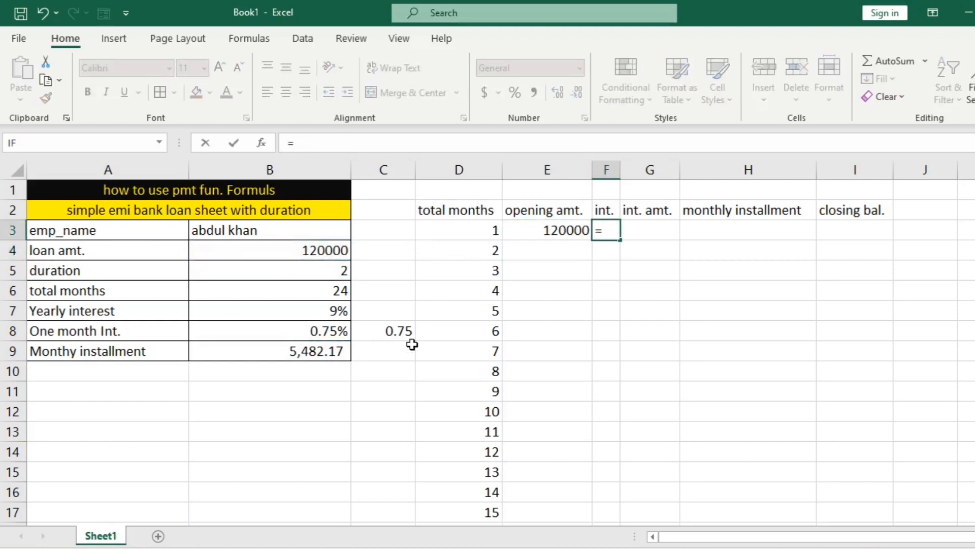
{"action": "left_click", "coordinate": [335, 331]}
{"action": "key", "text": "Return"}
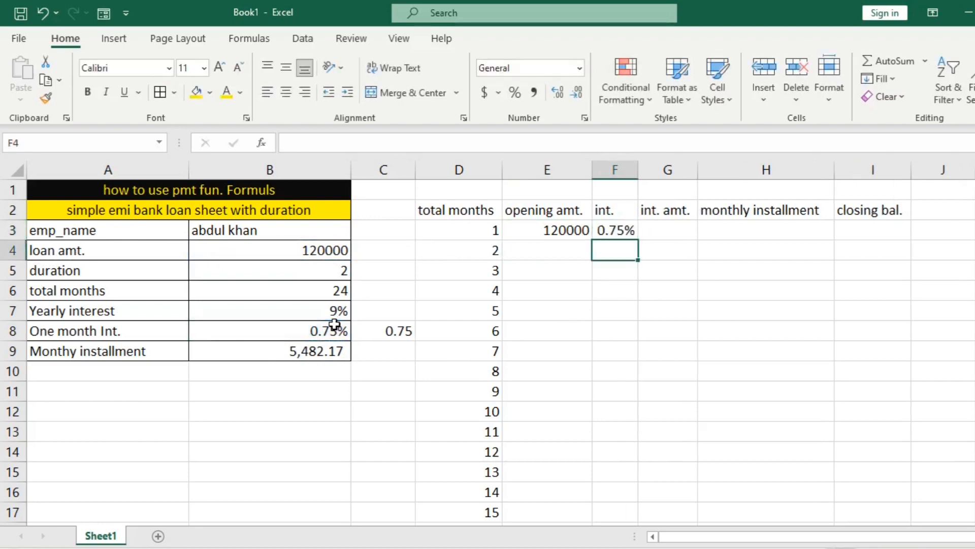
Calculate the first month's interest amount in G3 with the formula =E3*F3 and check the cells it uses
{"action": "left_click", "coordinate": [657, 232]}
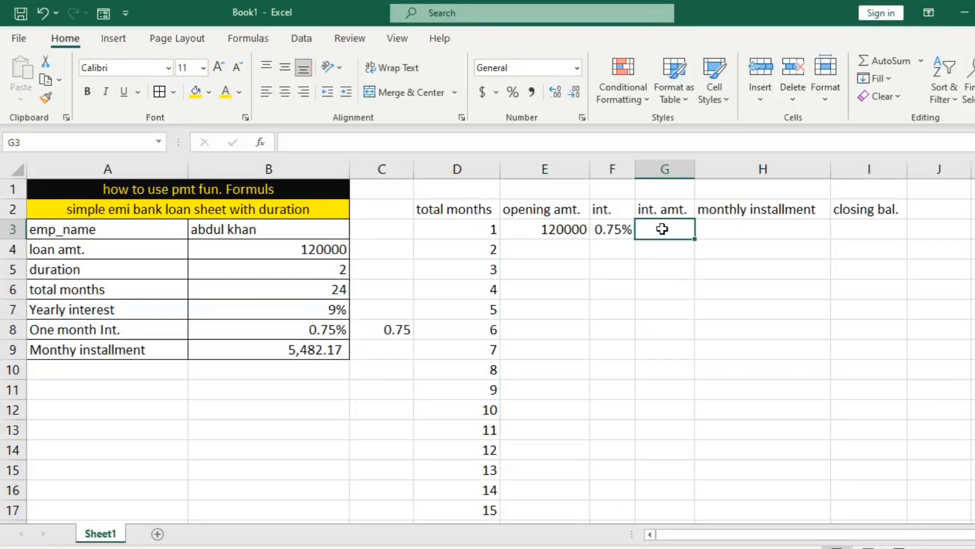
{"action": "type", "text": "="}
{"action": "left_click", "coordinate": [549, 232]}
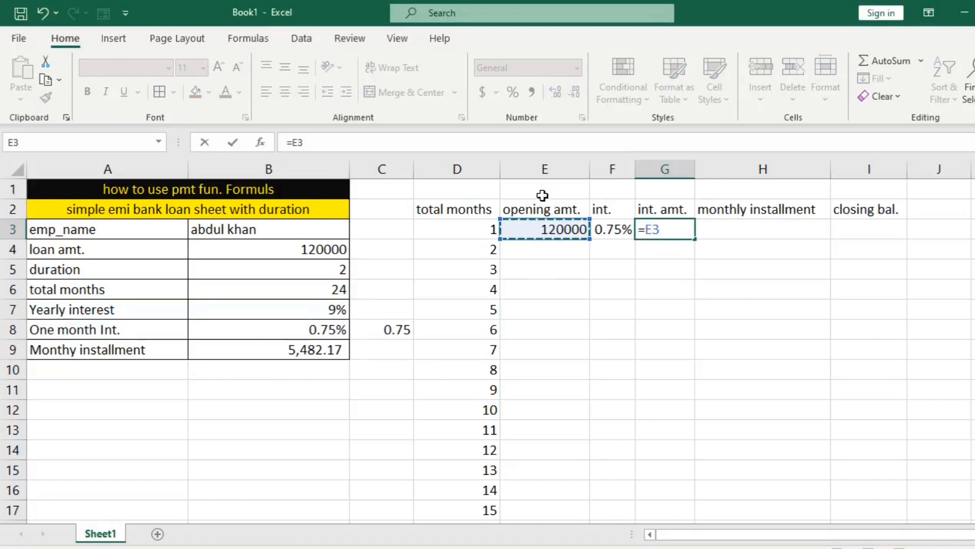
{"action": "type", "text": "*"}
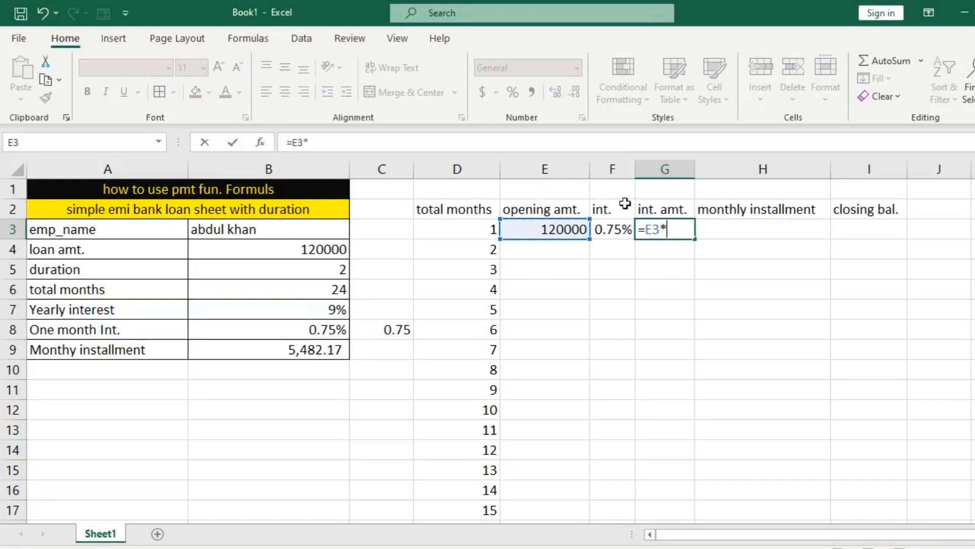
{"action": "left_click", "coordinate": [616, 228]}
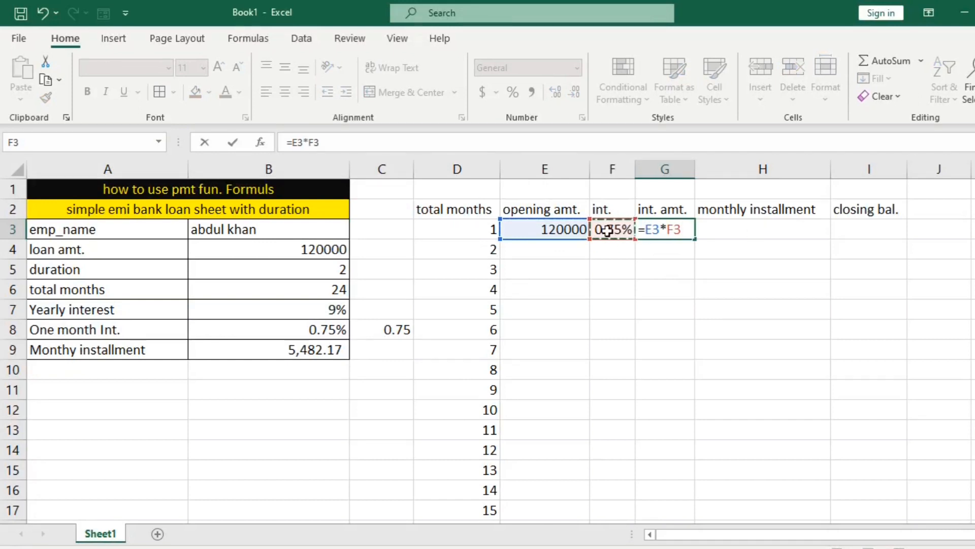
{"action": "key", "text": "Return"}
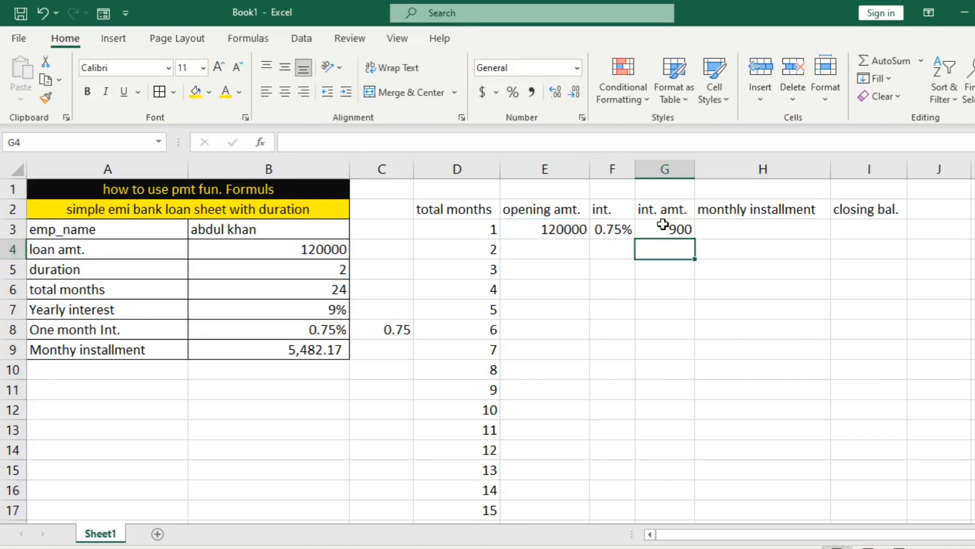
{"action": "left_click", "coordinate": [669, 232]}
{"action": "left_click", "coordinate": [555, 237]}
{"action": "left_click", "coordinate": [617, 228]}
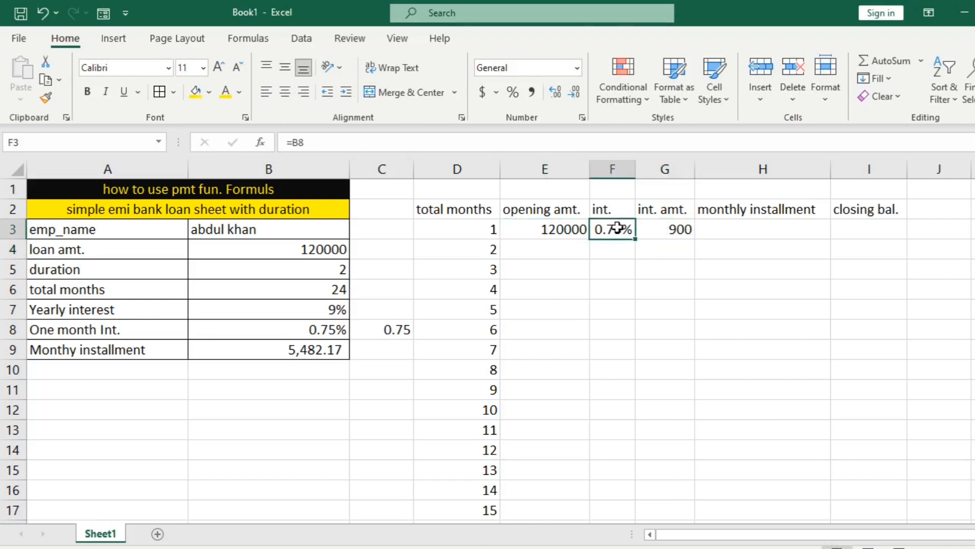
{"action": "left_click", "coordinate": [683, 230]}
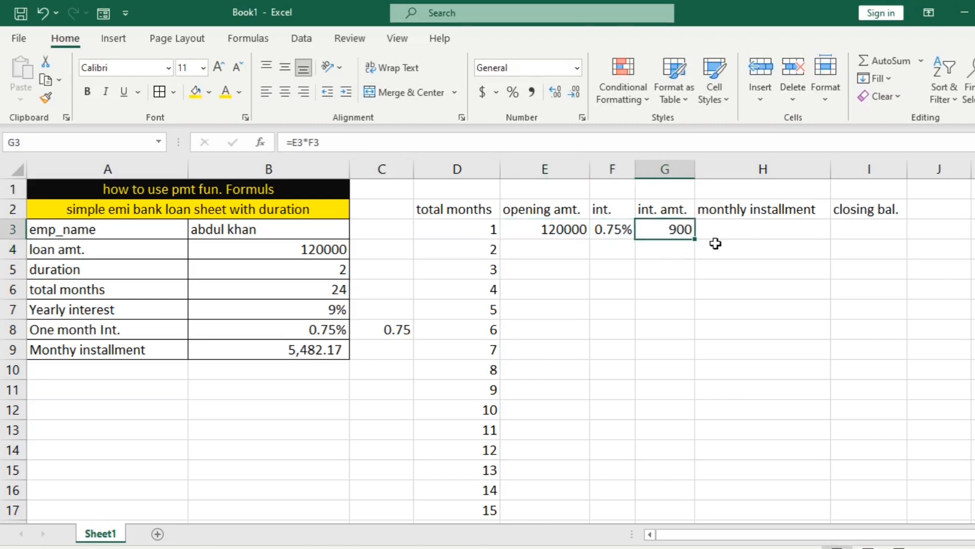
Link the first month's installment in H3 to the monthly installment with the formula =B9, and review the row's values
{"action": "left_click", "coordinate": [727, 230]}
{"action": "type", "text": "="}
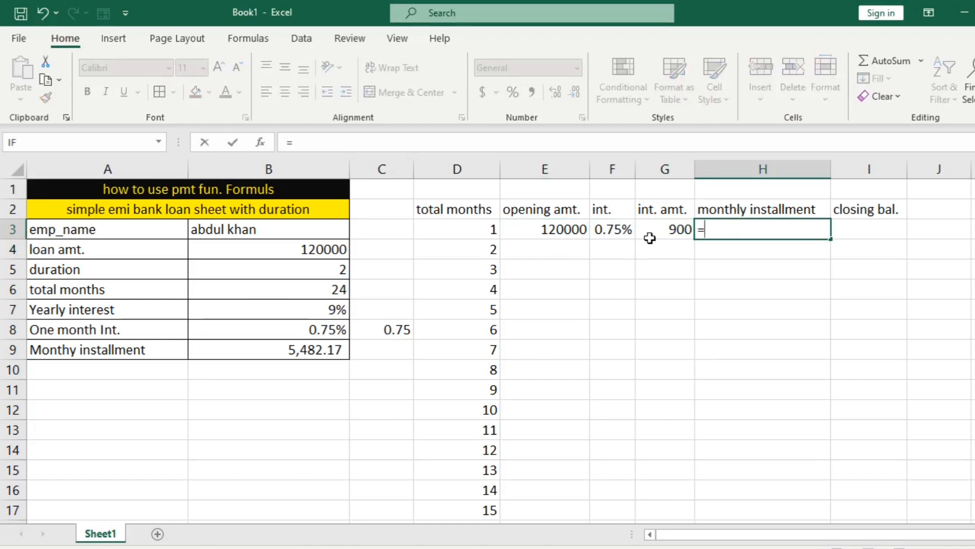
{"action": "left_click", "coordinate": [304, 350]}
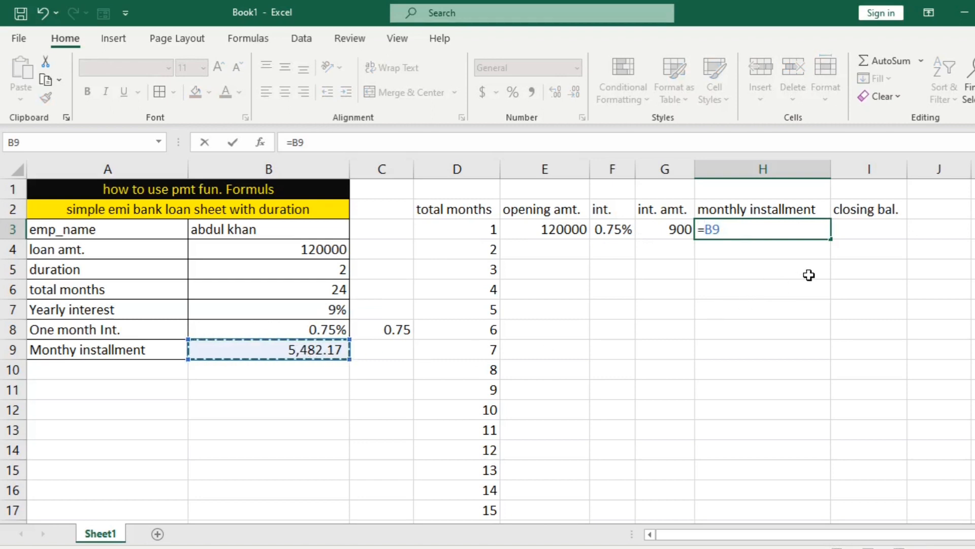
{"action": "key", "text": "Return"}
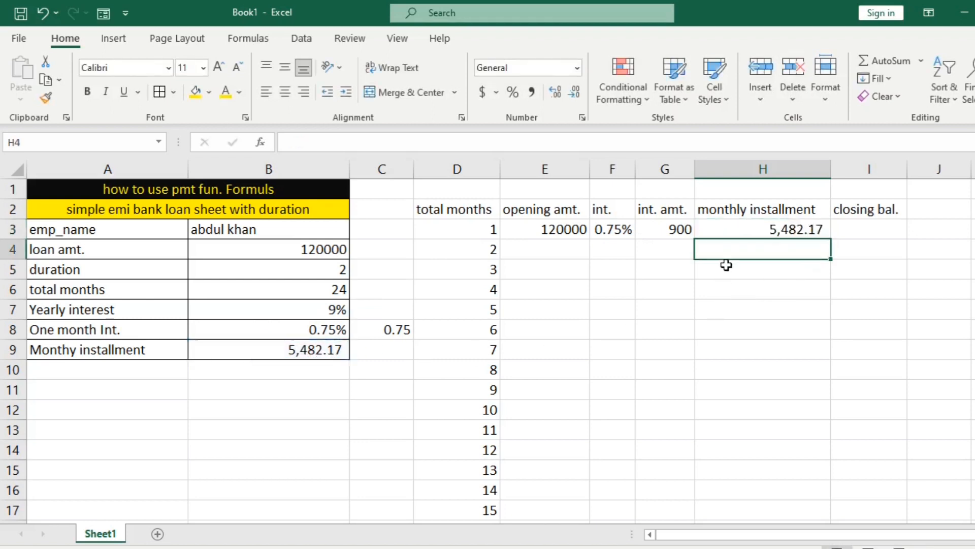
{"action": "left_click_drag", "start_coordinate": [615, 234], "coordinate": [766, 224]}
{"action": "left_click", "coordinate": [620, 227]}
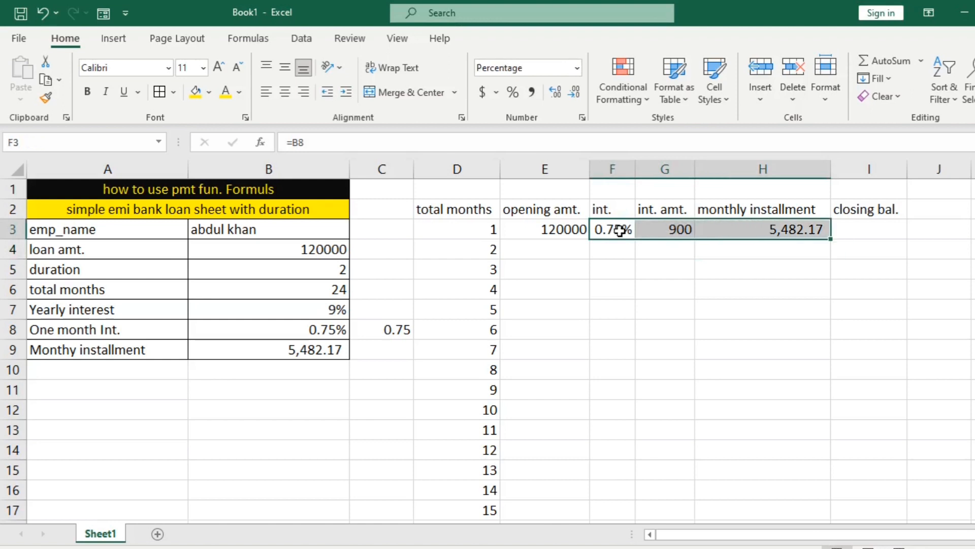
{"action": "left_click", "coordinate": [562, 231]}
{"action": "left_click", "coordinate": [611, 229]}
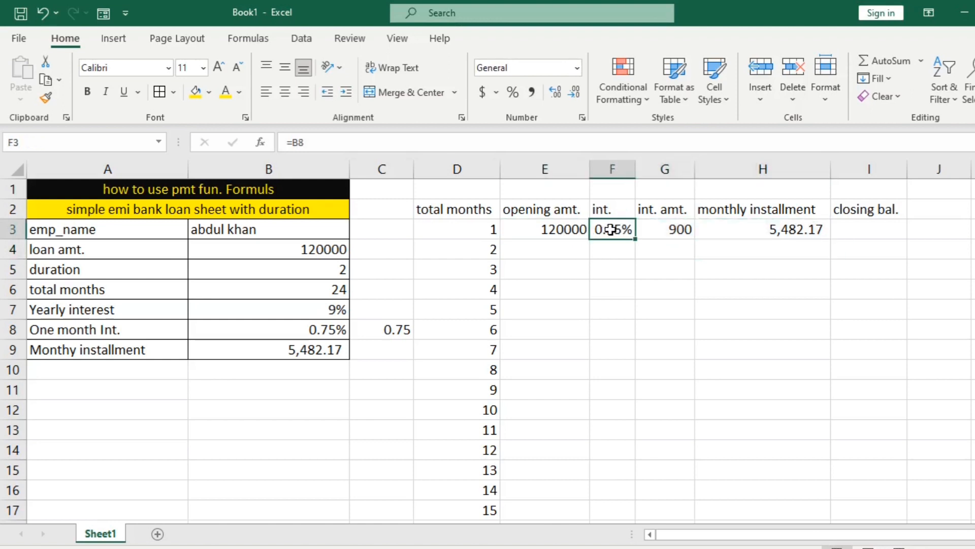
{"action": "left_click", "coordinate": [685, 230]}
{"action": "left_click", "coordinate": [727, 231]}
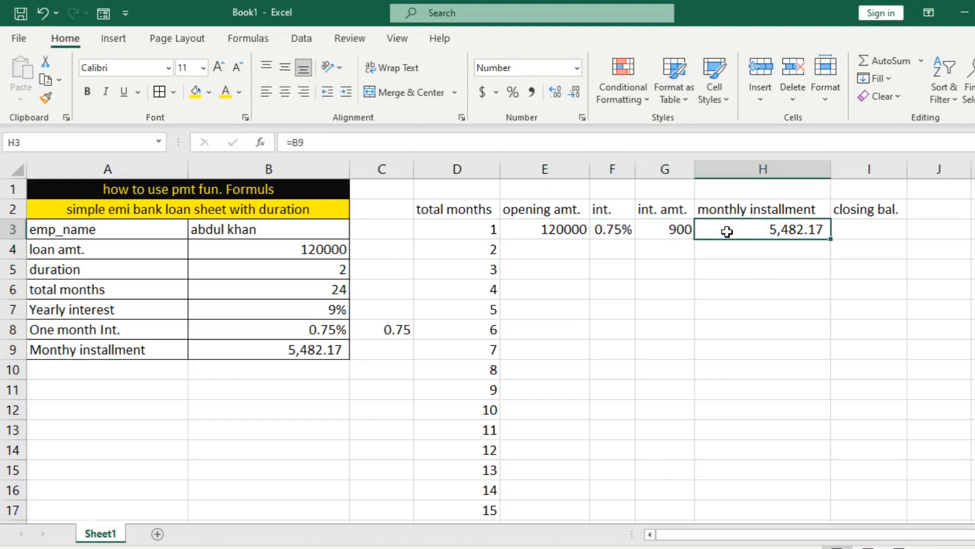
Make the interest rate link in F3 absolute as =$B$8 and lock the F3 reference in G3's interest amount formula
{"action": "double_click", "coordinate": [619, 229]}
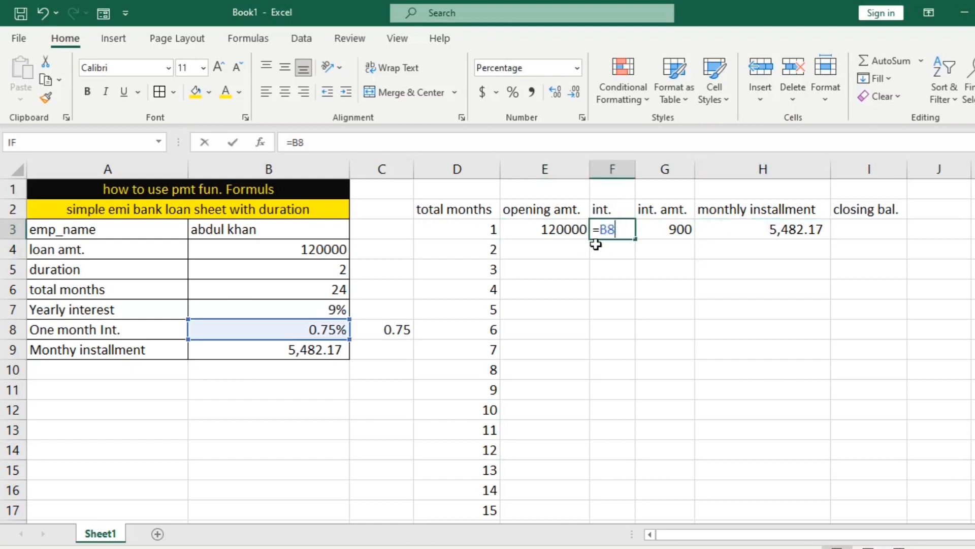
{"action": "key", "text": "F4"}
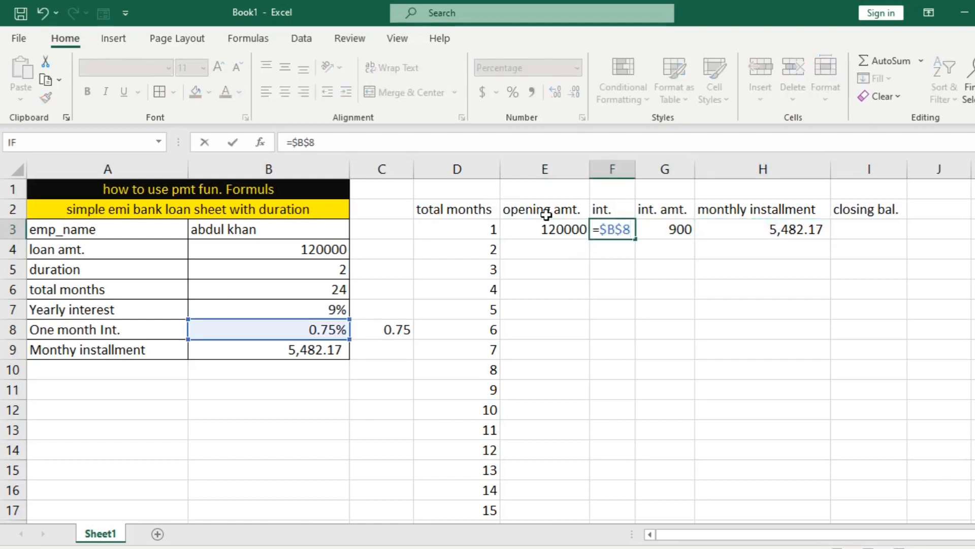
{"action": "key", "text": "Return"}
{"action": "double_click", "coordinate": [673, 229]}
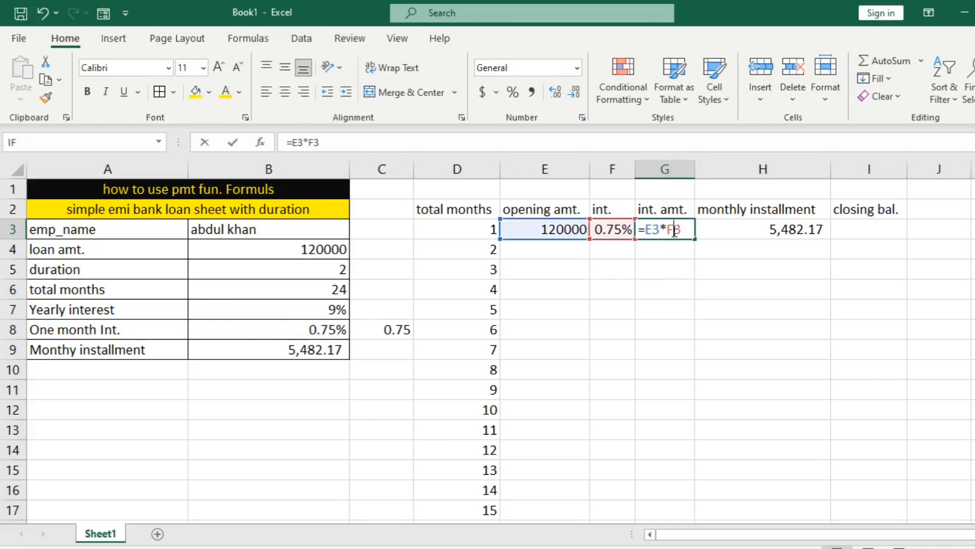
{"action": "left_click", "coordinate": [690, 228]}
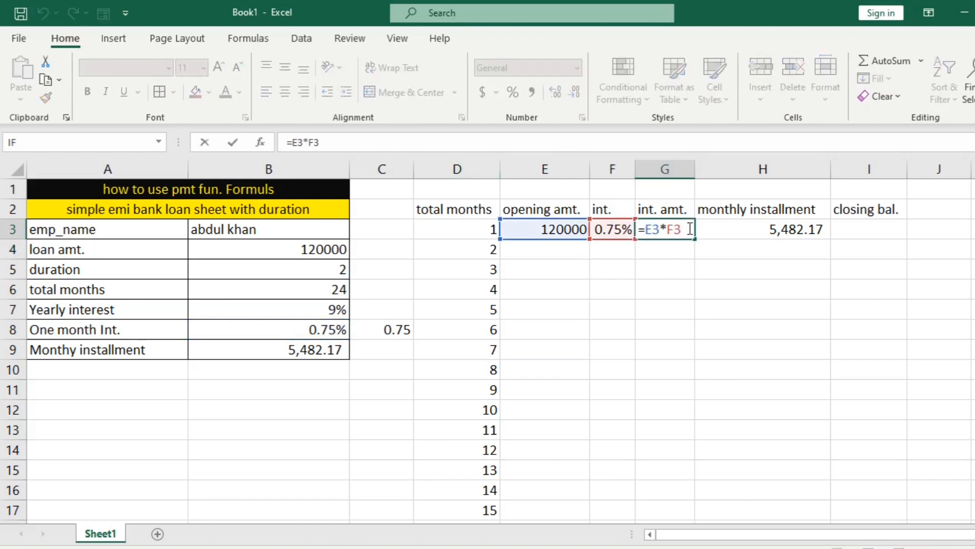
{"action": "key", "text": "F4"}
{"action": "key", "text": "Return"}
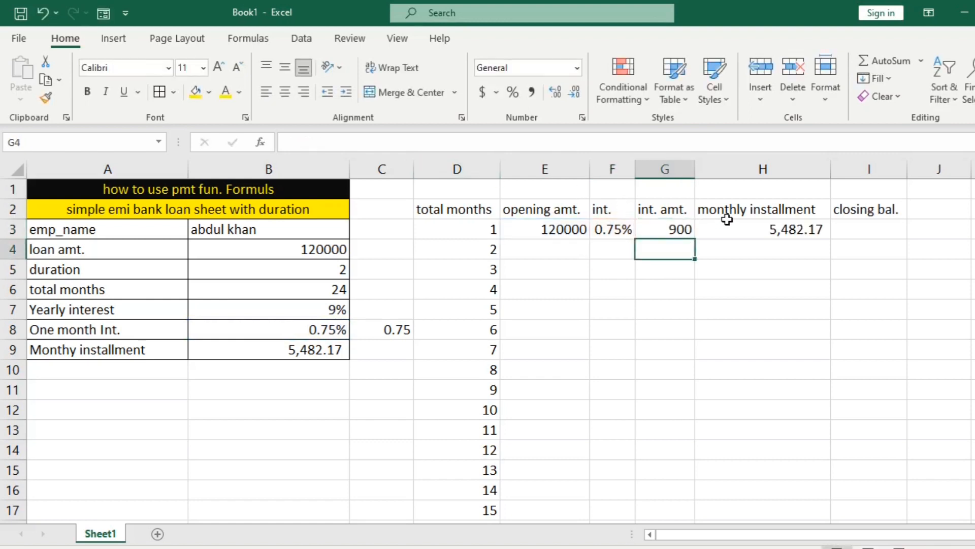
Make the monthly installment link in H3 absolute as =$B$9
{"action": "left_click", "coordinate": [730, 229]}
{"action": "double_click", "coordinate": [762, 228]}
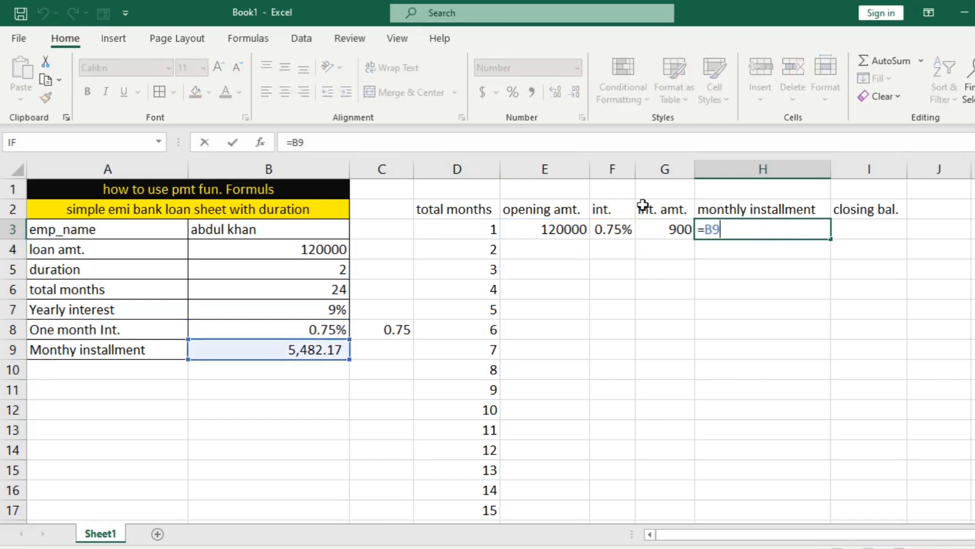
{"action": "key", "text": "F4"}
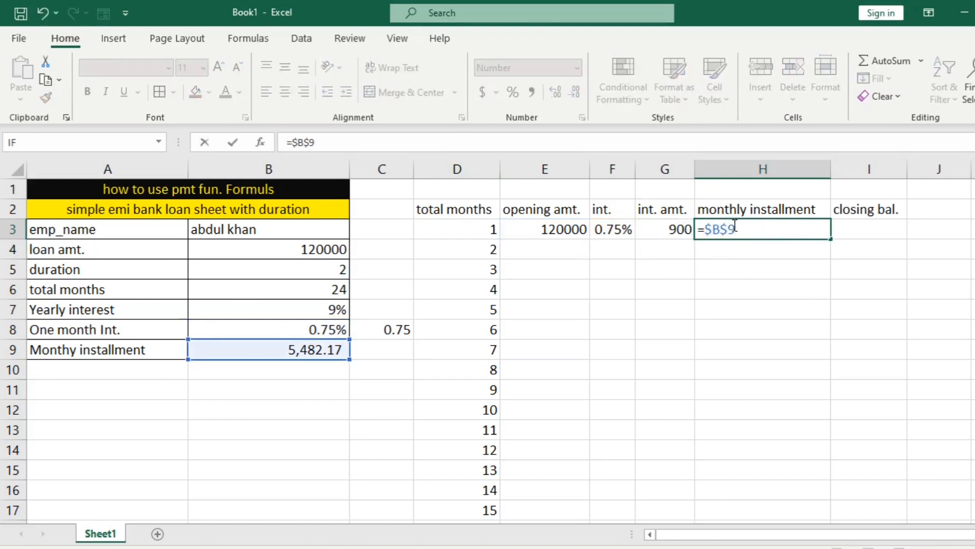
{"action": "key", "text": "Return"}
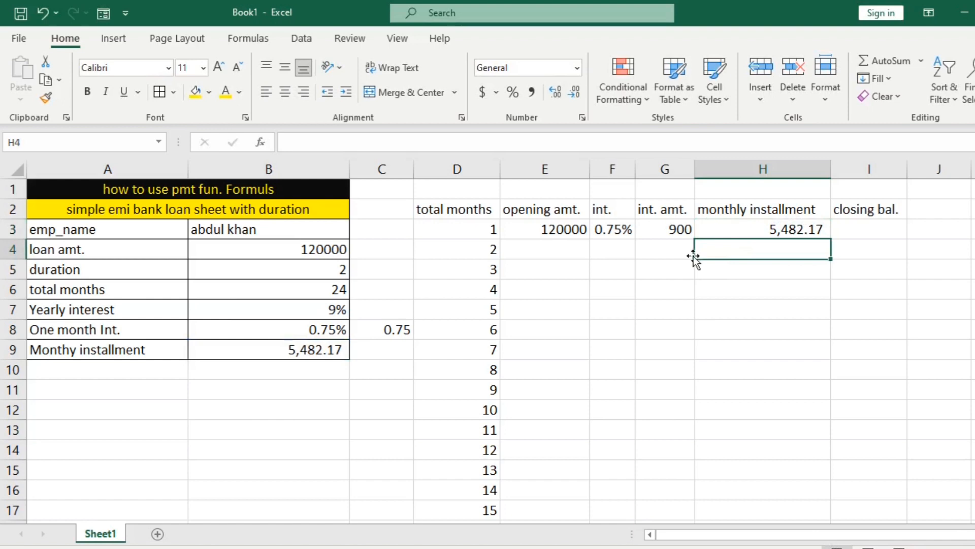
Calculate the first month's closing balance in I3 with the formula =E3+G3-H3 and autofit column I
{"action": "left_click", "coordinate": [864, 231]}
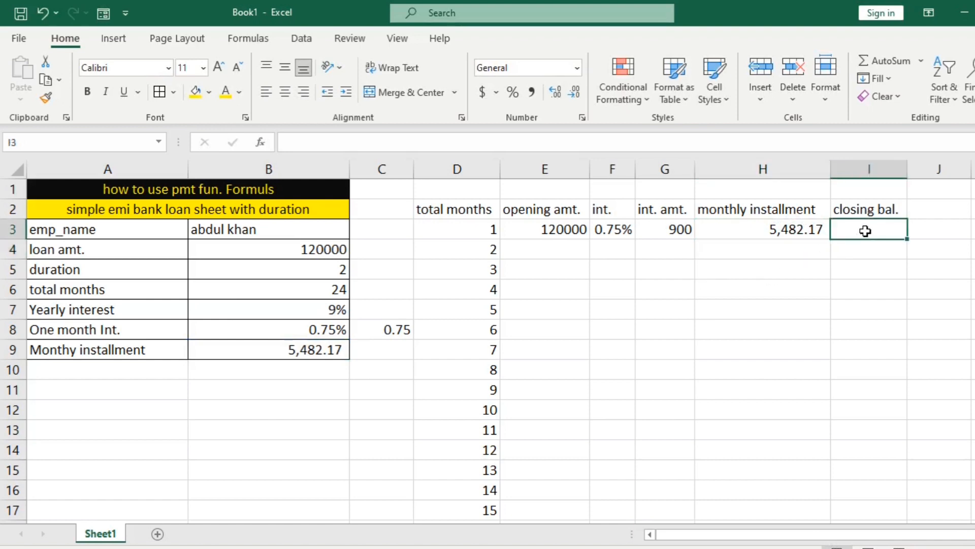
{"action": "type", "text": "="}
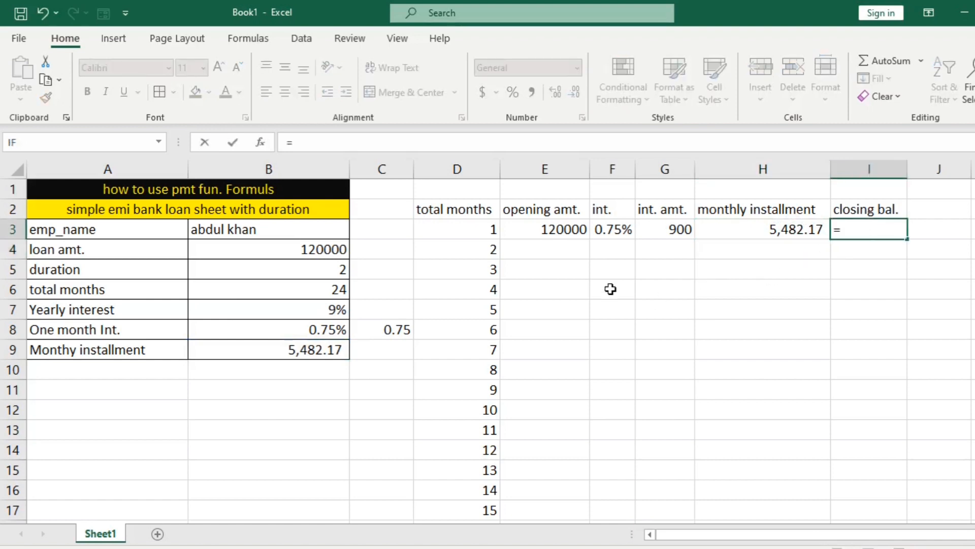
{"action": "left_click", "coordinate": [566, 228]}
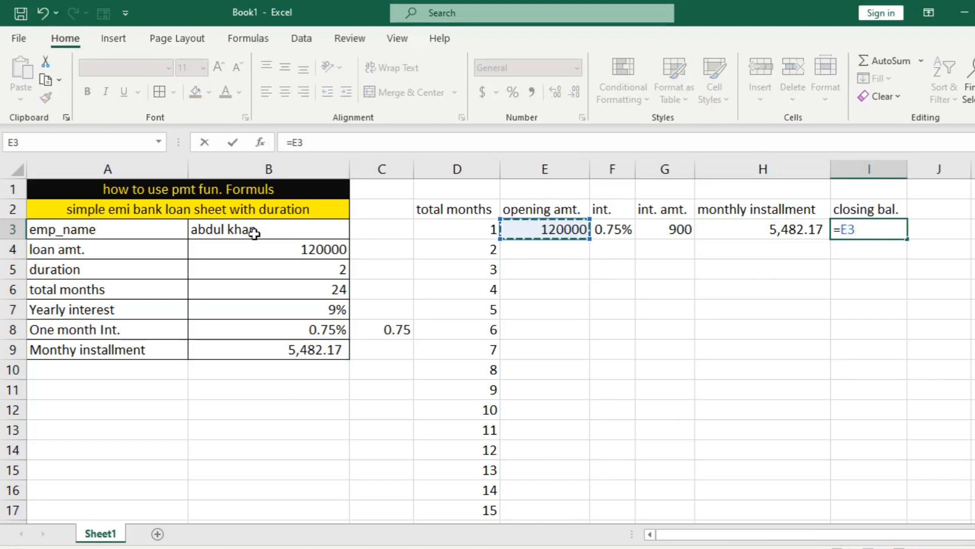
{"action": "type", "text": "+"}
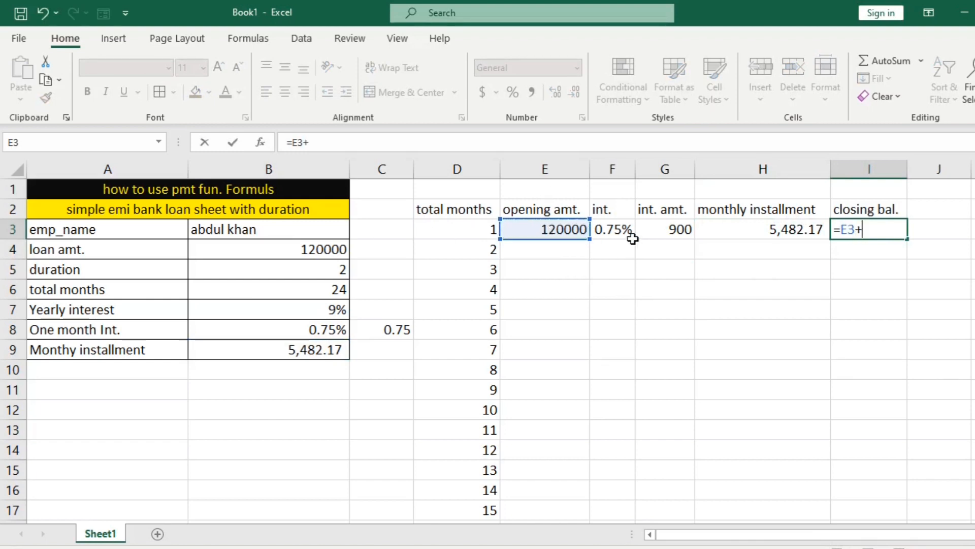
{"action": "left_click", "coordinate": [646, 232]}
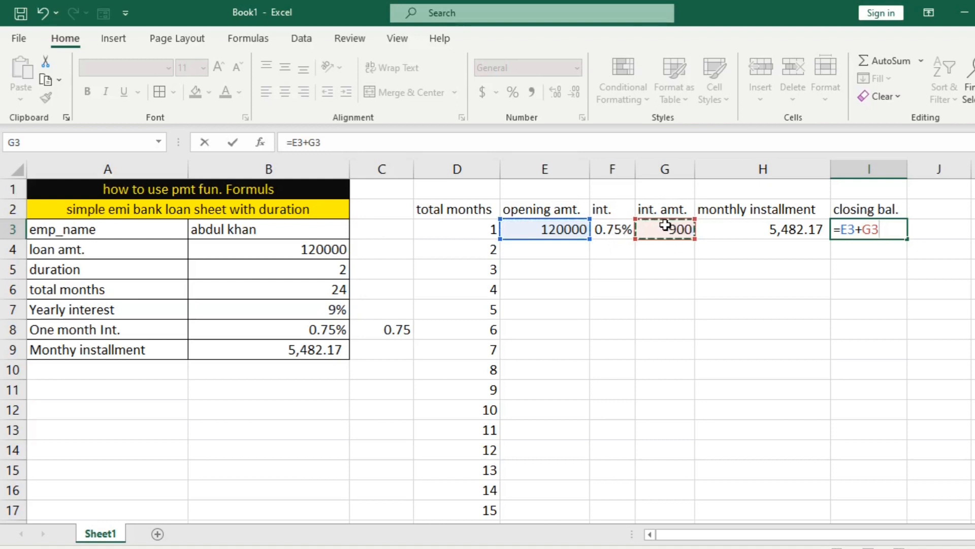
{"action": "type", "text": "-"}
{"action": "left_click", "coordinate": [759, 230]}
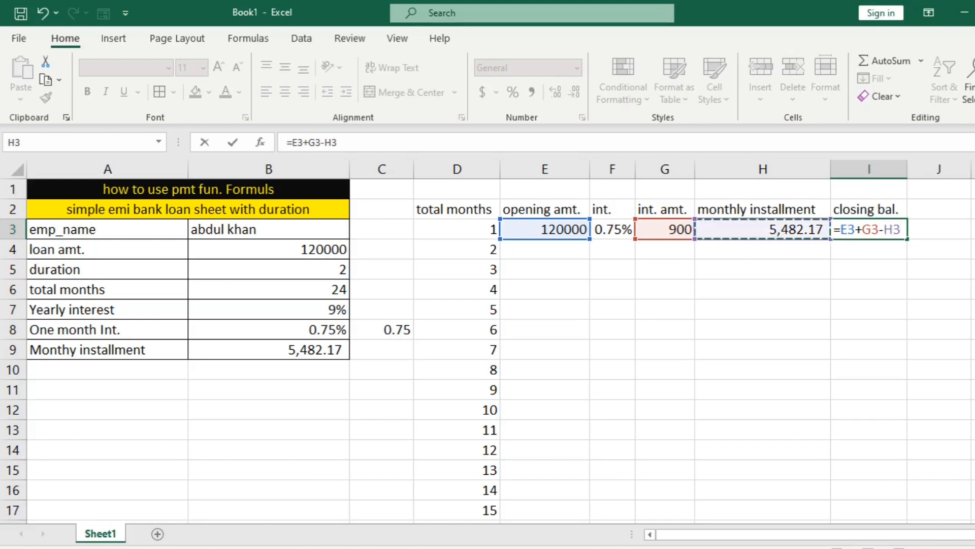
{"action": "key", "text": "Return"}
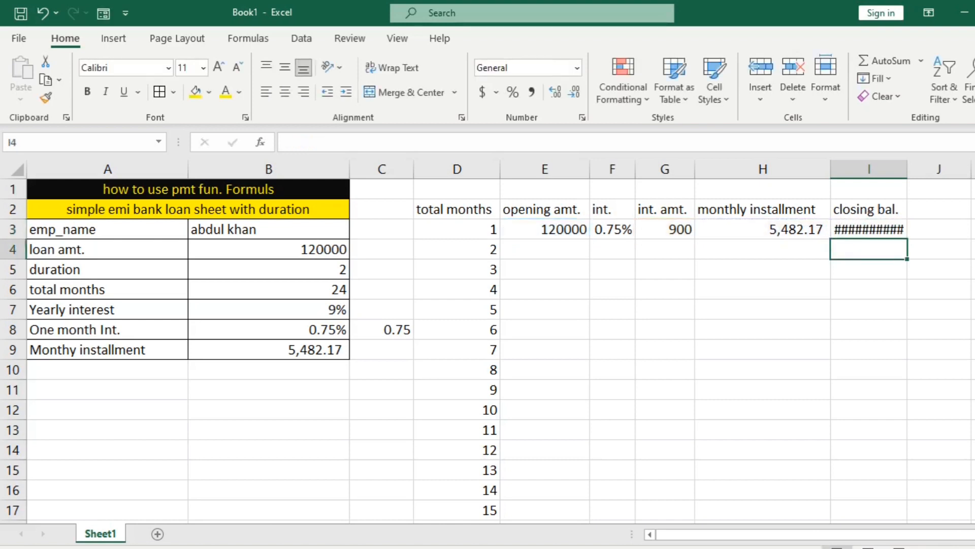
{"action": "double_click", "coordinate": [908, 169]}
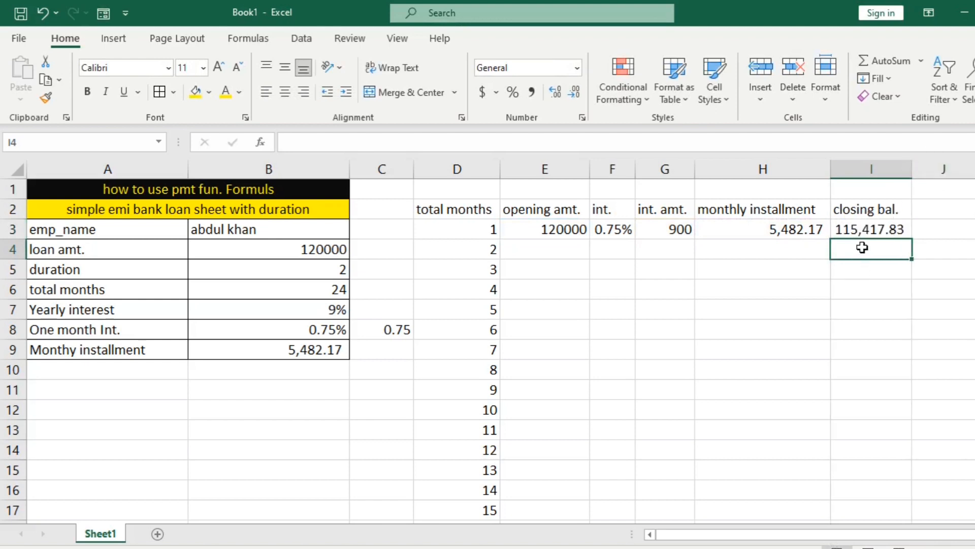
{"action": "left_click", "coordinate": [538, 229]}
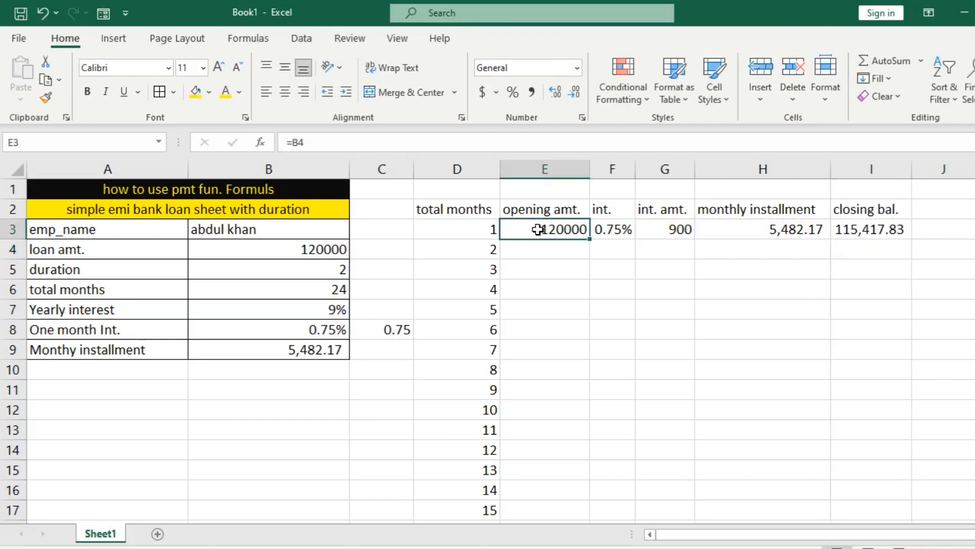
{"action": "left_click", "coordinate": [673, 229]}
{"action": "left_click", "coordinate": [708, 234]}
{"action": "left_click", "coordinate": [842, 232]}
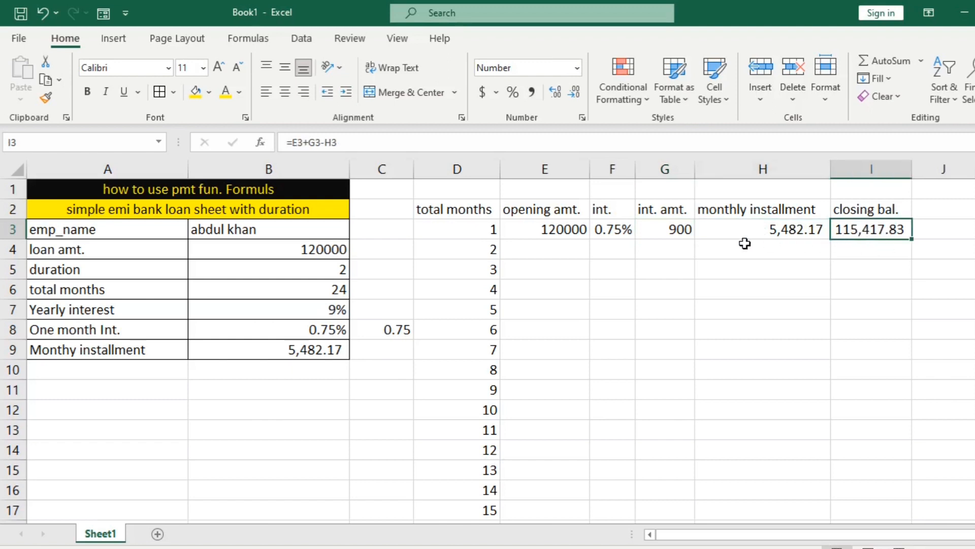
Link the second month's opening amount in E4 to the first month's closing balance with the formula =I3
{"action": "left_click", "coordinate": [556, 254]}
{"action": "type", "text": "="}
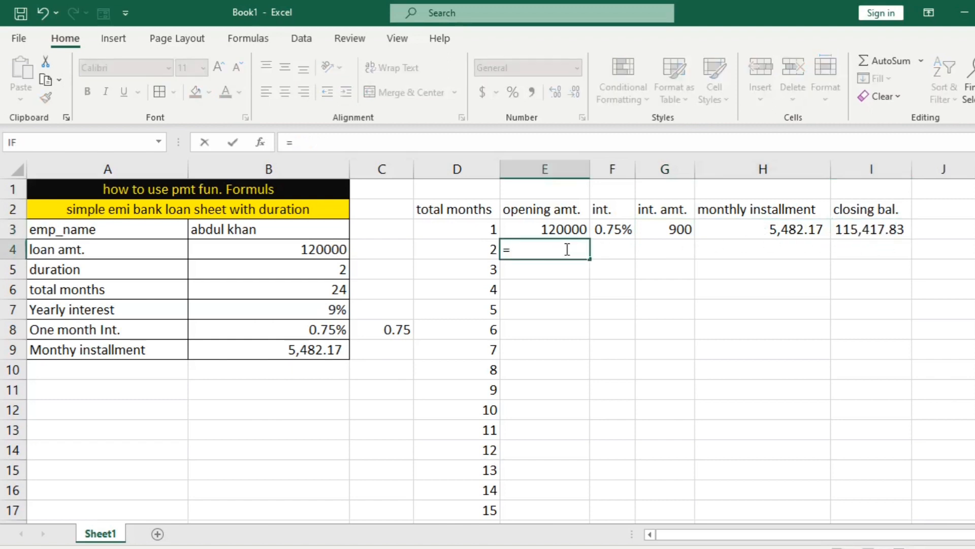
{"action": "left_click", "coordinate": [900, 231]}
{"action": "key", "text": "Return"}
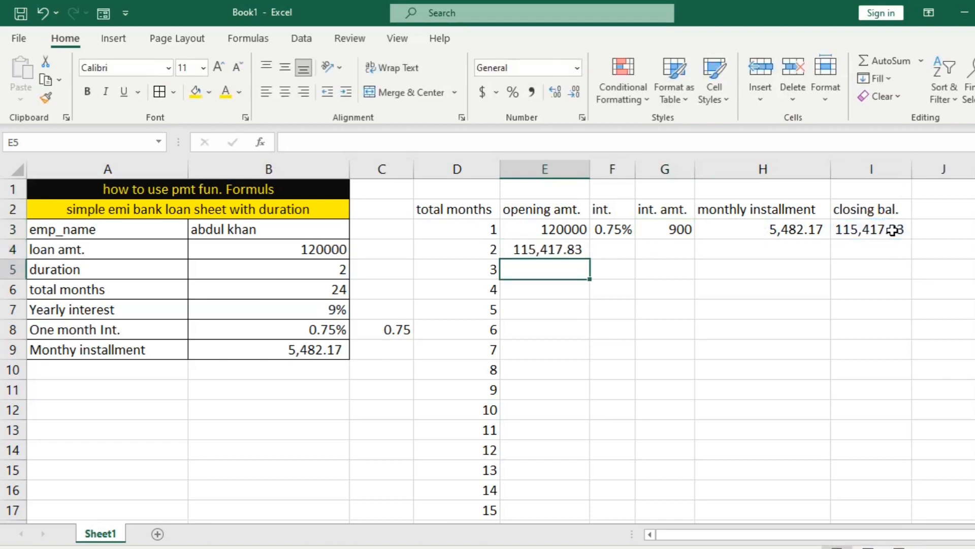
Fill the opening amount formula from E4 down to E8 and the formulas in F3:I3 down to row 8
{"action": "left_click", "coordinate": [569, 249]}
{"action": "double_click", "coordinate": [590, 262]}
{"action": "left_click", "coordinate": [584, 253]}
{"action": "left_click_drag", "start_coordinate": [590, 260], "coordinate": [584, 338]}
{"action": "left_click", "coordinate": [506, 330]}
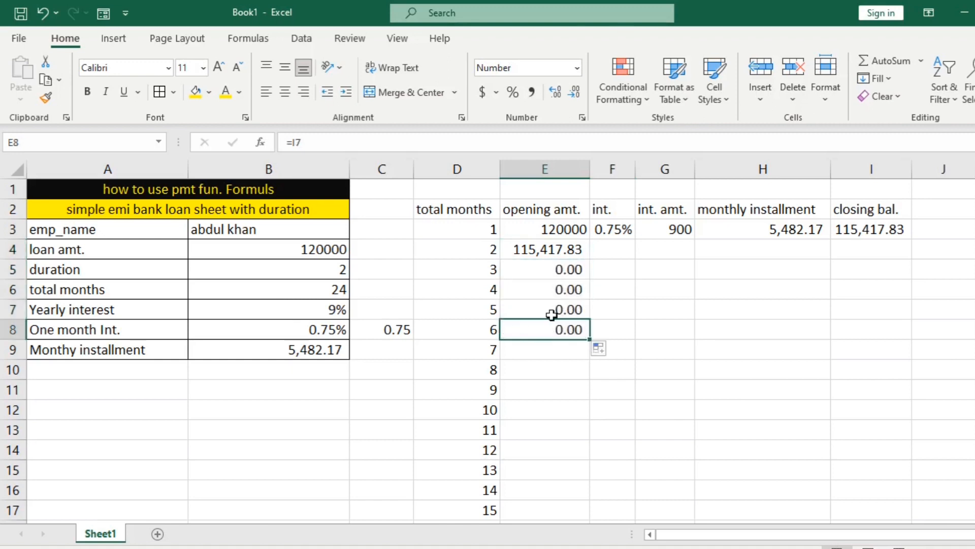
{"action": "left_click_drag", "start_coordinate": [615, 235], "coordinate": [892, 344]}
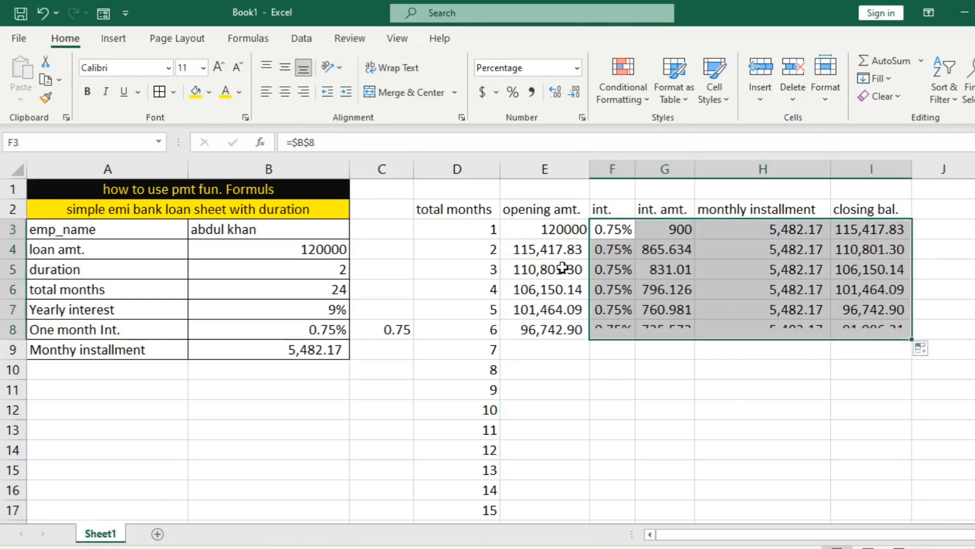
Examine how the interest amounts in G3, G5 and G8 follow from the opening amounts of the first, third and sixth months
{"action": "left_click", "coordinate": [495, 271]}
{"action": "left_click", "coordinate": [531, 271]}
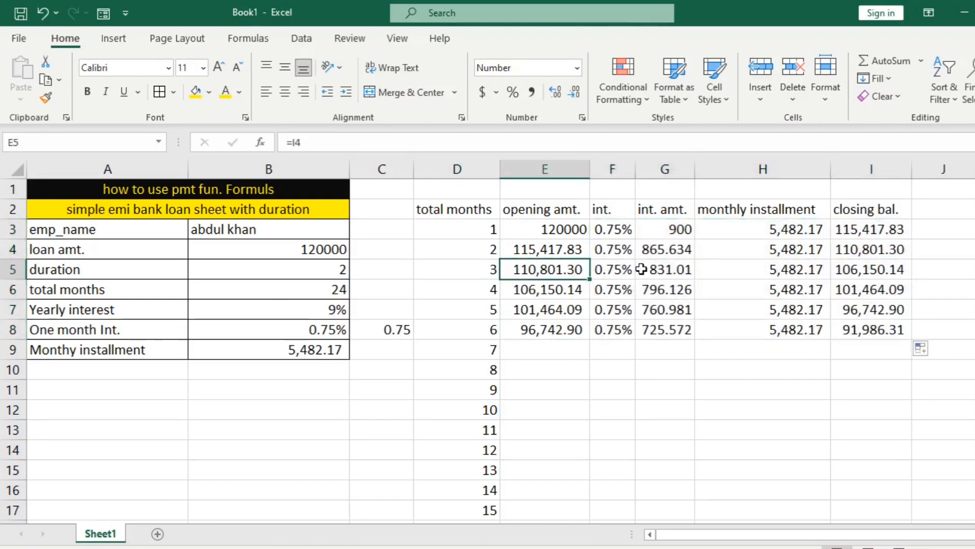
{"action": "left_click", "coordinate": [666, 269]}
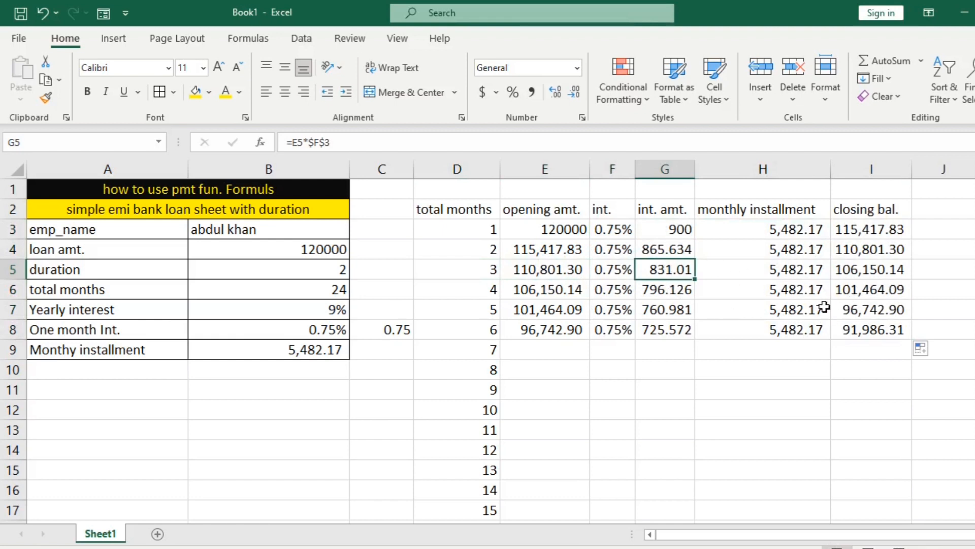
{"action": "left_click", "coordinate": [493, 271]}
{"action": "left_click", "coordinate": [660, 271]}
{"action": "left_click", "coordinate": [557, 275]}
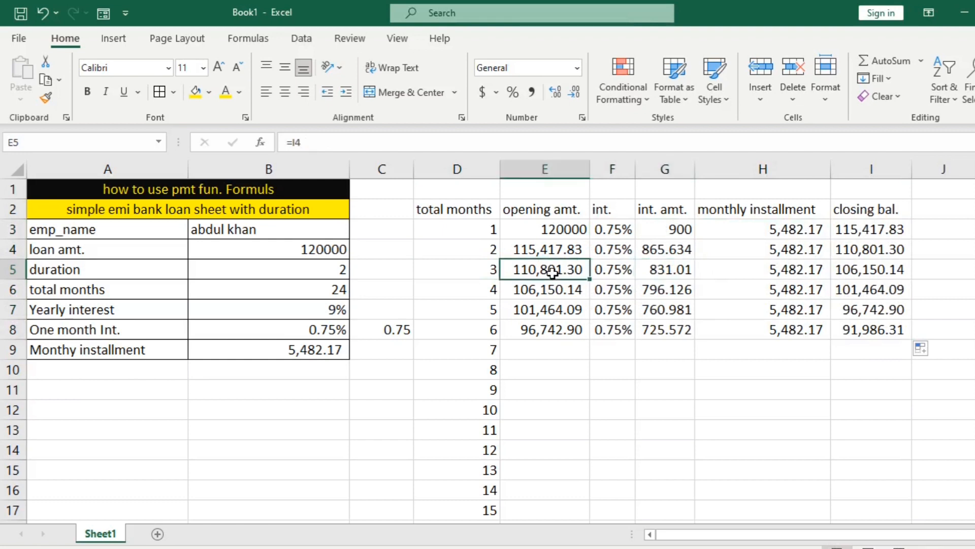
{"action": "left_click", "coordinate": [678, 279]}
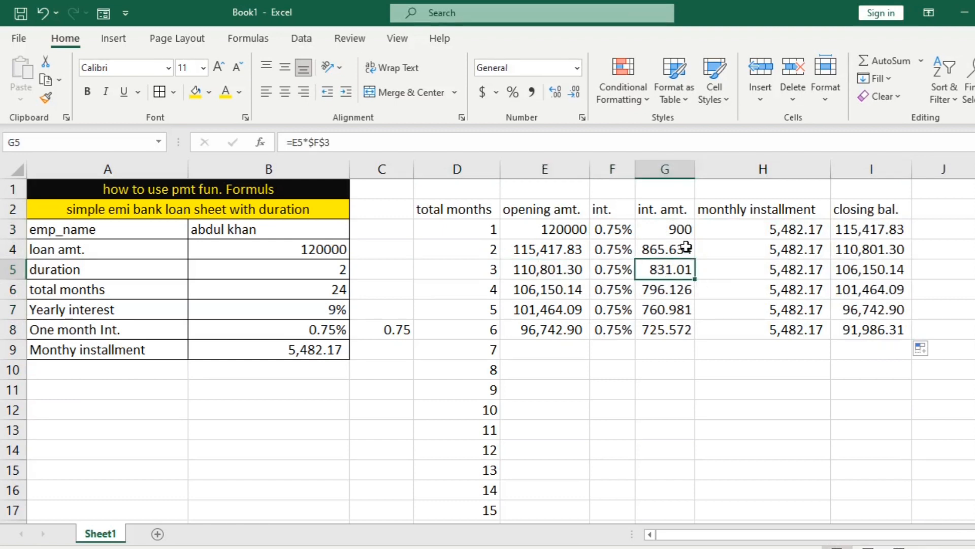
{"action": "left_click", "coordinate": [494, 332]}
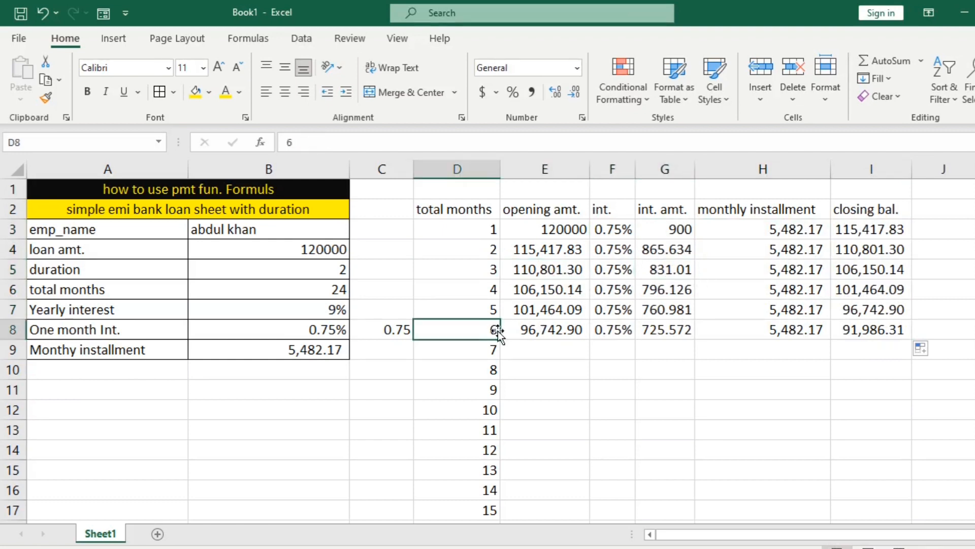
{"action": "left_click", "coordinate": [538, 329]}
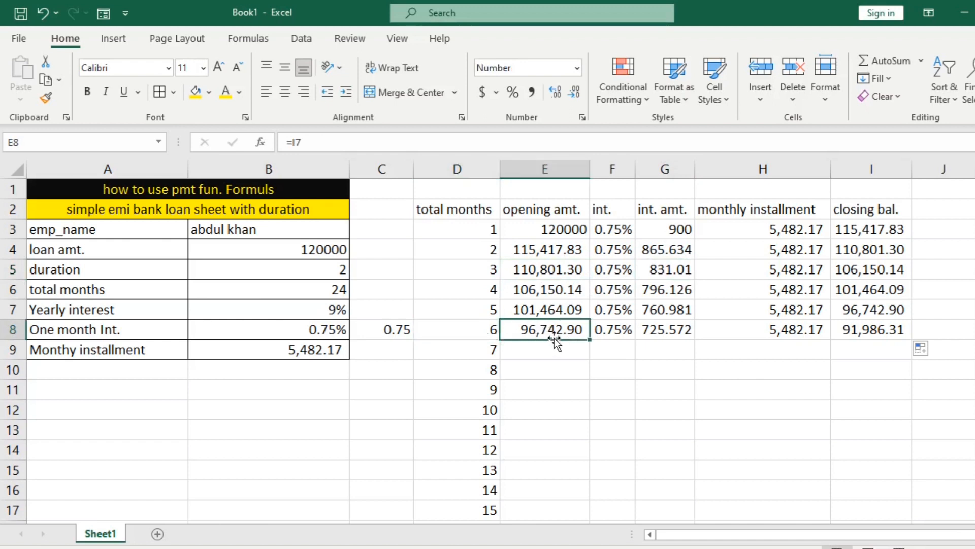
{"action": "left_click", "coordinate": [669, 330]}
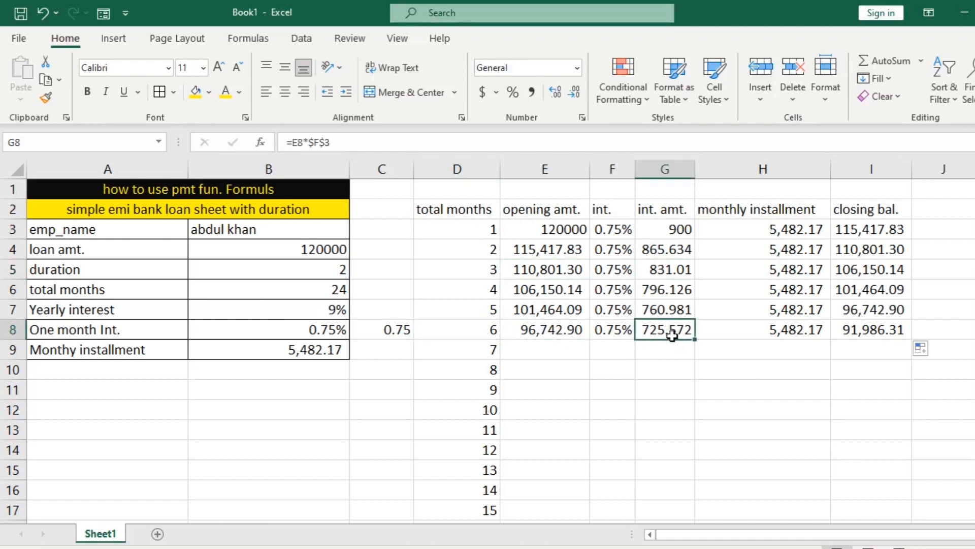
{"action": "left_click", "coordinate": [663, 226]}
{"action": "left_click", "coordinate": [672, 265]}
Fill the formulas in E8:I8 down to row 12 for months 7 to 10
{"action": "left_click", "coordinate": [670, 325]}
{"action": "left_click_drag", "start_coordinate": [536, 330], "coordinate": [915, 420]}
{"action": "left_click", "coordinate": [530, 409]}
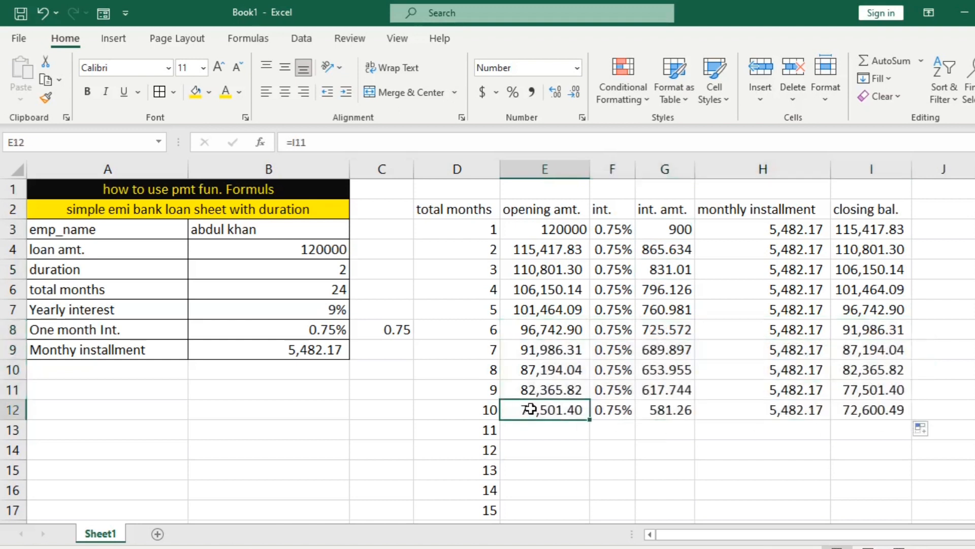
Compare the month 10 interest amount with earlier months' interest, opening amounts and the monthly installment in H4
{"action": "left_click", "coordinate": [656, 413]}
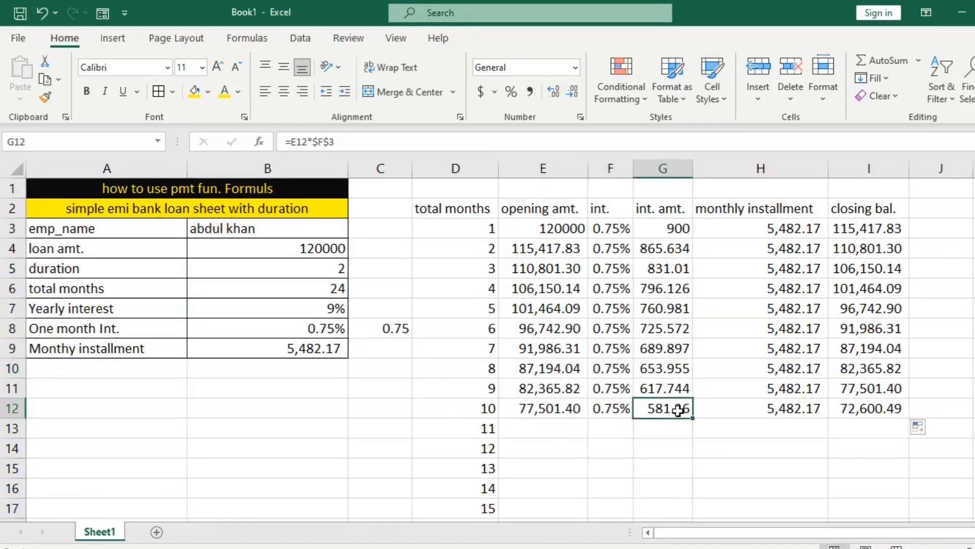
{"action": "left_click", "coordinate": [659, 309]}
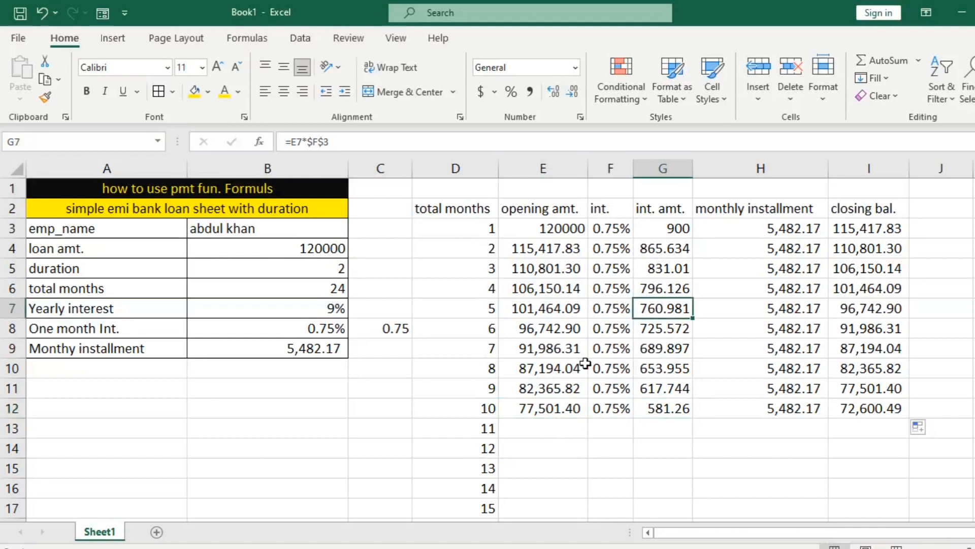
{"action": "left_click", "coordinate": [534, 409]}
{"action": "left_click", "coordinate": [538, 370]}
{"action": "left_click", "coordinate": [546, 389]}
{"action": "left_click", "coordinate": [653, 404]}
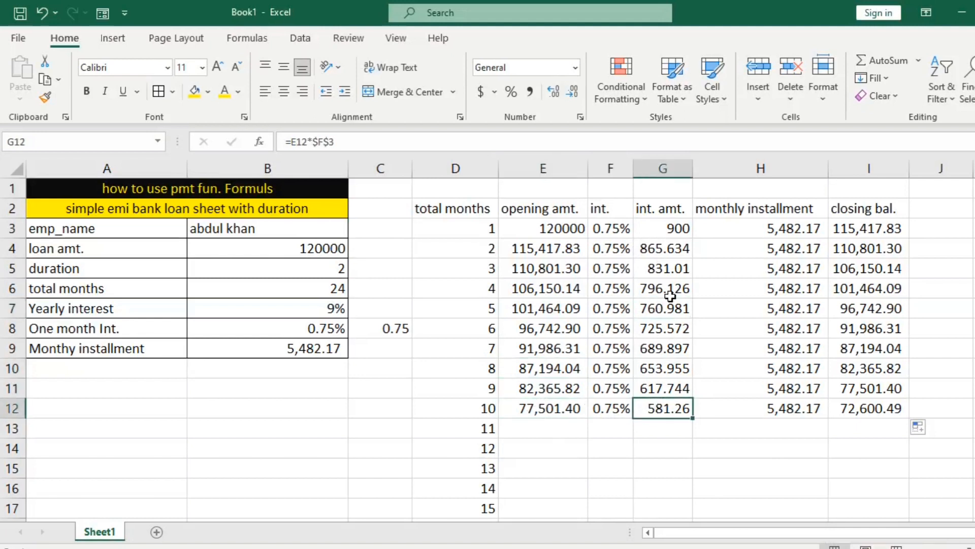
{"action": "scroll", "coordinate": [624, 371], "scroll_direction": "down", "scroll_amount": 1}
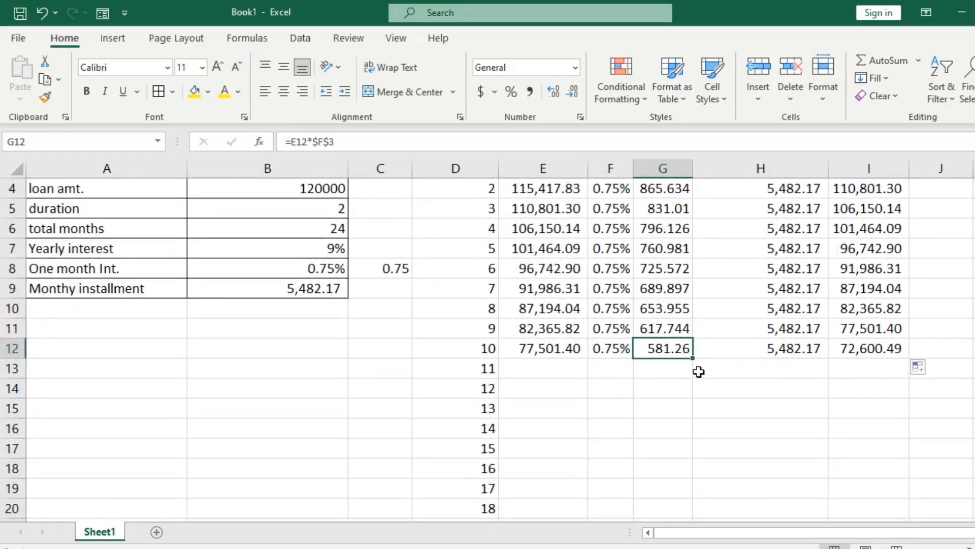
{"action": "scroll", "coordinate": [699, 371], "scroll_direction": "up", "scroll_amount": 1}
{"action": "left_click", "coordinate": [806, 248]}
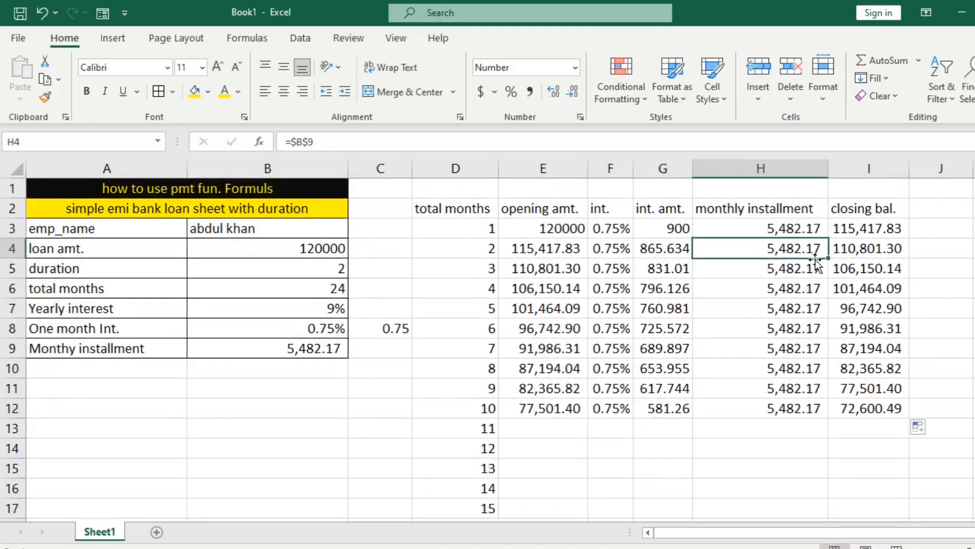
Fill the formulas in E12:I12 down to row 26 to complete the schedule through month 24
{"action": "left_click_drag", "start_coordinate": [510, 403], "coordinate": [908, 400]}
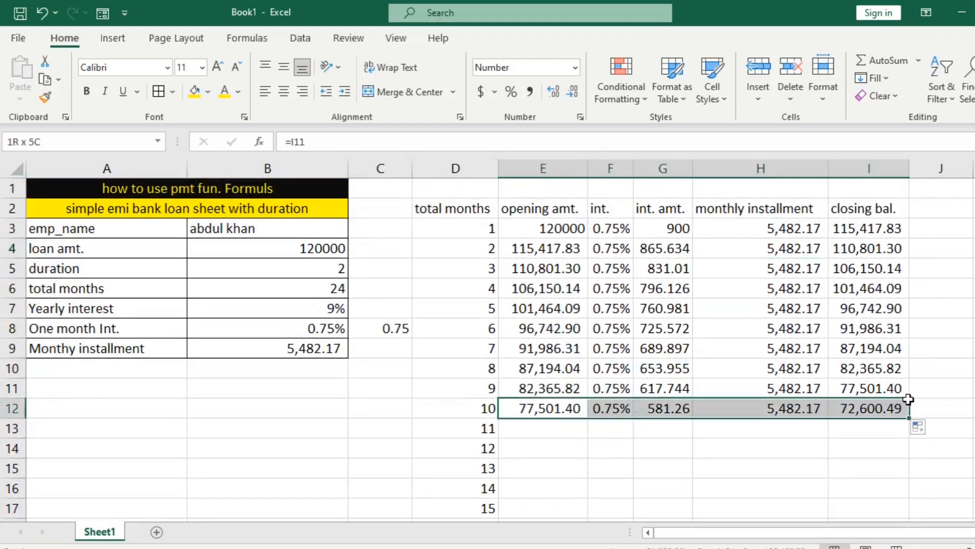
{"action": "scroll", "coordinate": [910, 406], "scroll_direction": "down", "scroll_amount": 2}
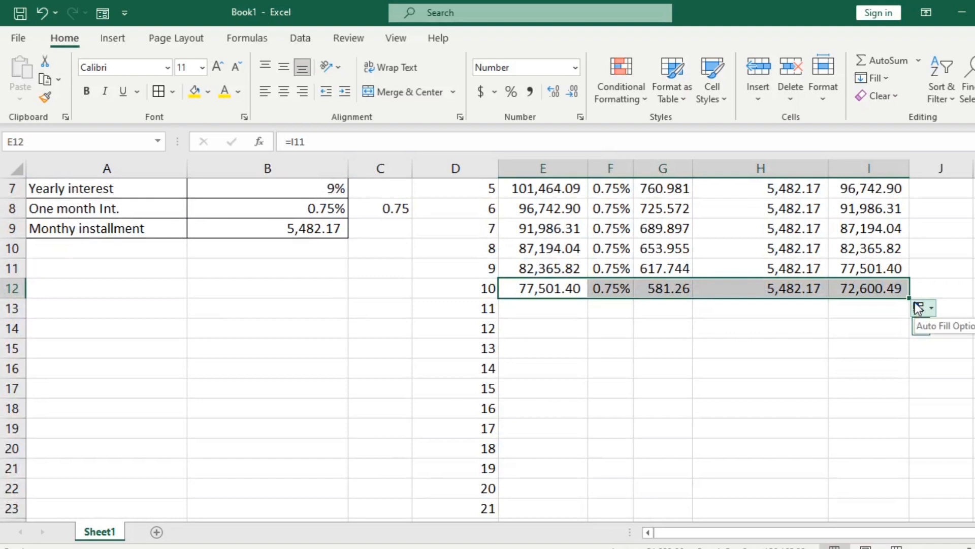
{"action": "left_click_drag", "start_coordinate": [902, 328], "coordinate": [872, 497]}
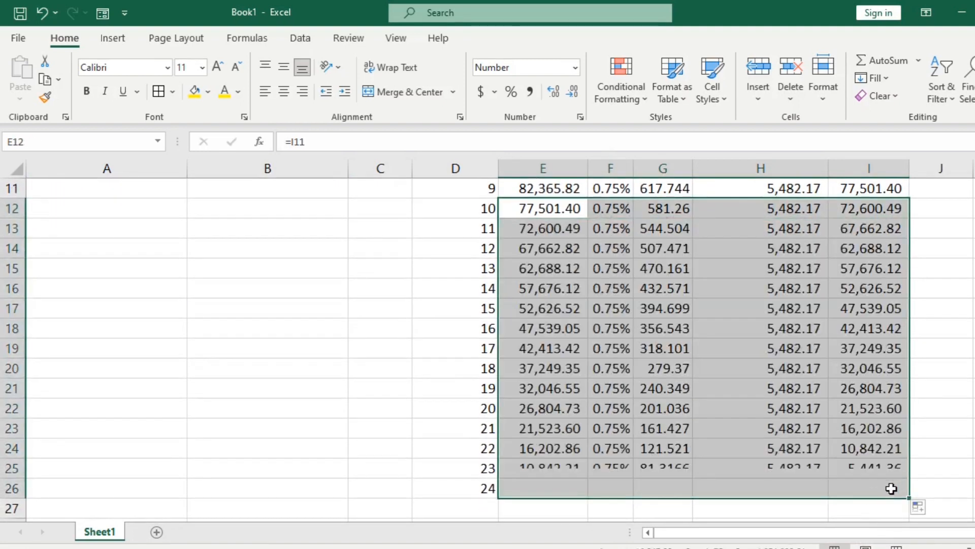
Check the final closing balance in I26 and compare the loan duration in B5 with the last month number in column D
{"action": "left_click", "coordinate": [879, 489]}
{"action": "scroll", "coordinate": [880, 489], "scroll_direction": "down", "scroll_amount": 2}
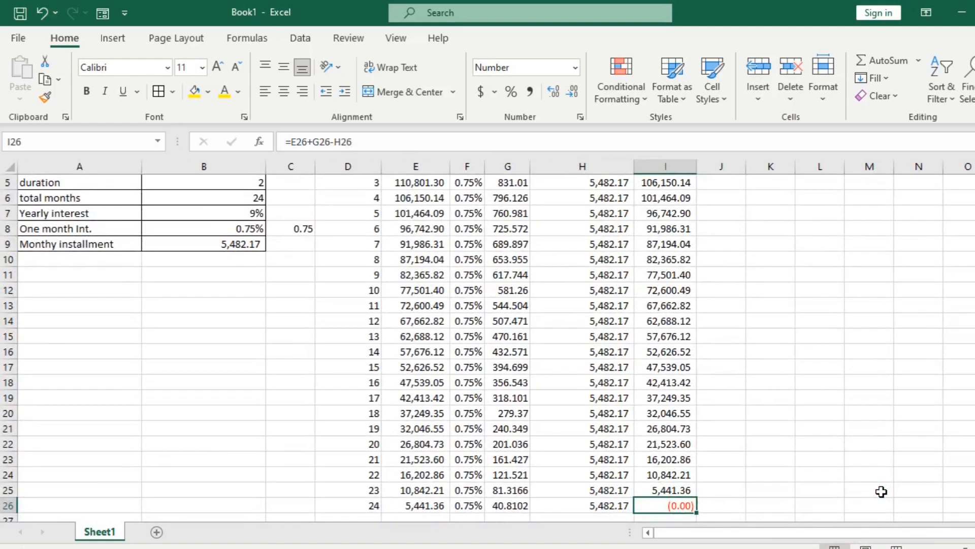
{"action": "scroll", "coordinate": [694, 352], "scroll_direction": "up", "scroll_amount": 2}
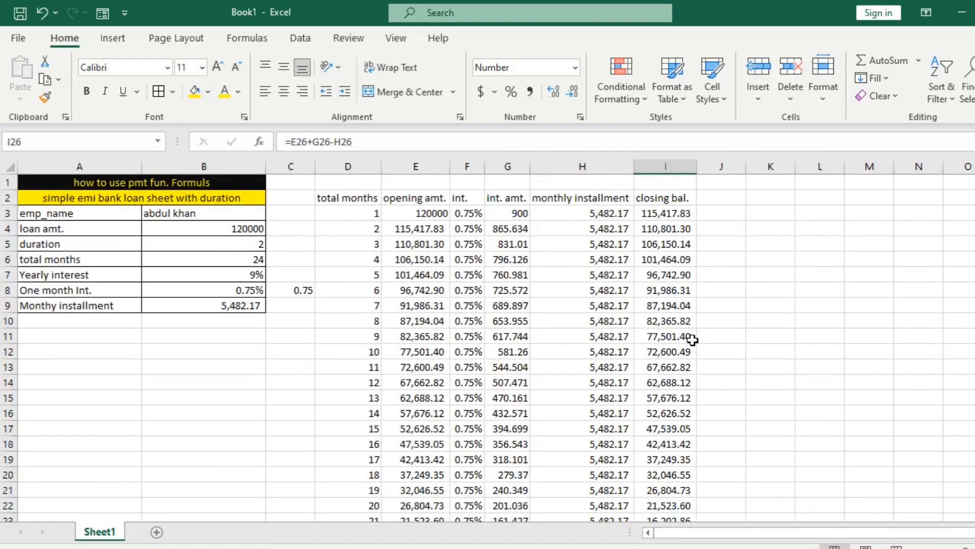
{"action": "scroll", "coordinate": [692, 339], "scroll_direction": "down", "scroll_amount": 1}
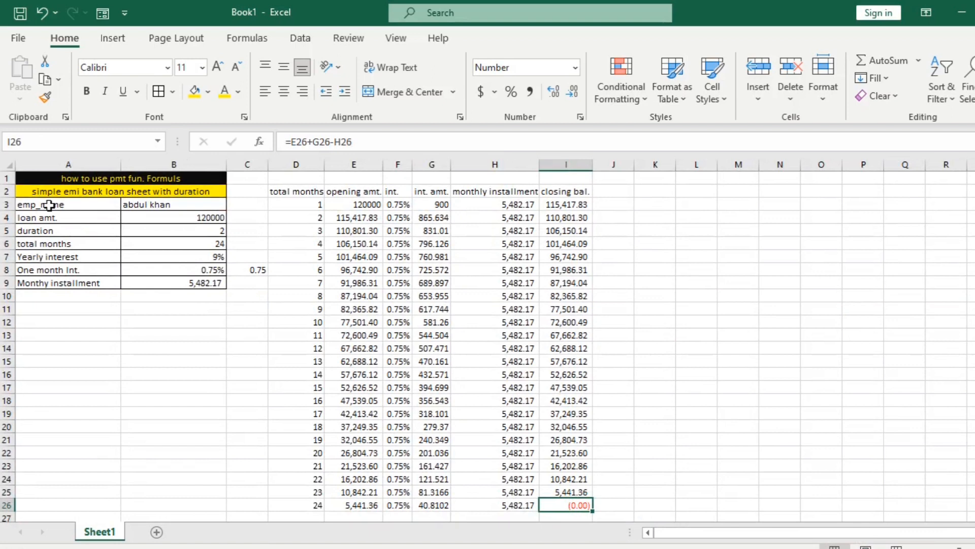
{"action": "scroll", "coordinate": [98, 206], "scroll_direction": "up", "scroll_amount": 2}
{"action": "scroll", "coordinate": [142, 214], "scroll_direction": "up", "scroll_amount": 2}
{"action": "scroll", "coordinate": [189, 208], "scroll_direction": "up", "scroll_amount": 1}
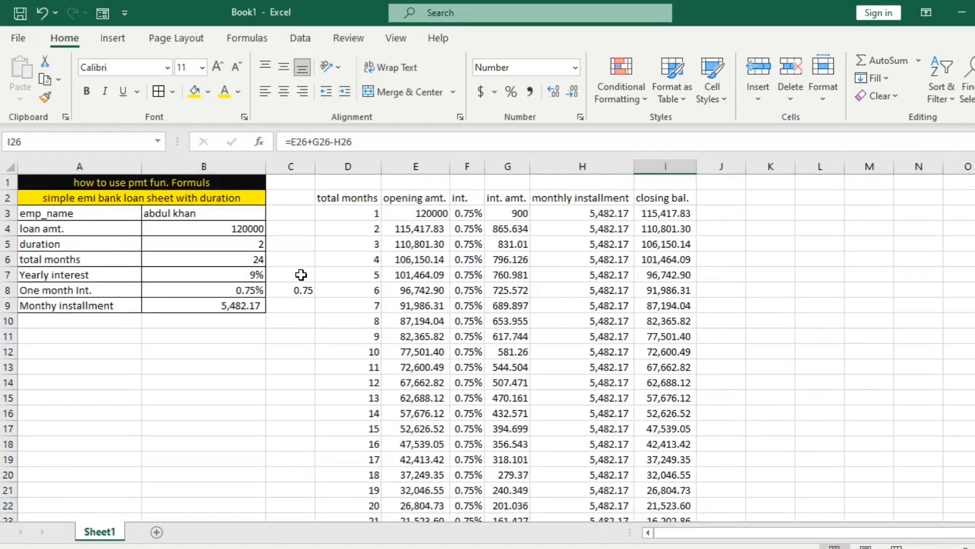
{"action": "left_click", "coordinate": [253, 244]}
{"action": "scroll", "coordinate": [367, 412], "scroll_direction": "down", "scroll_amount": 2}
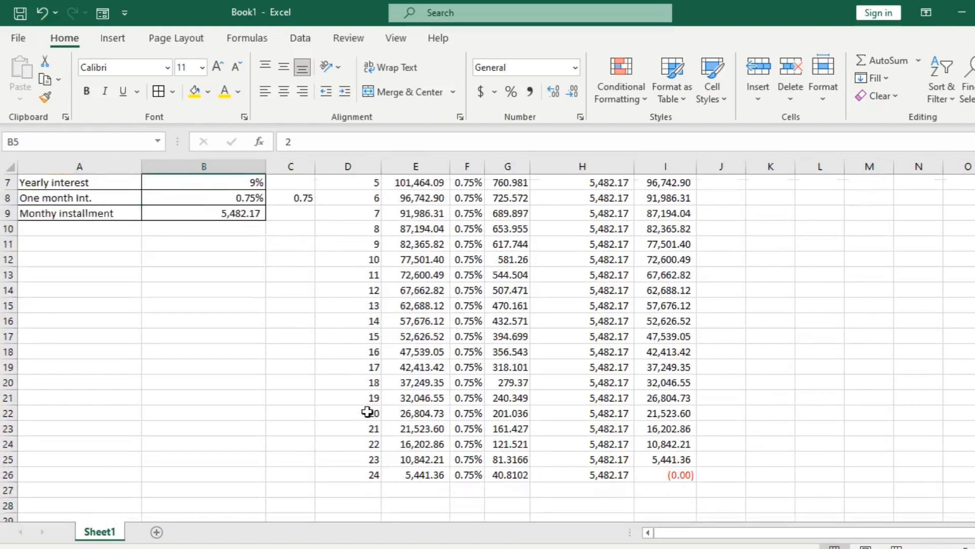
{"action": "left_click", "coordinate": [371, 477]}
{"action": "scroll", "coordinate": [346, 381], "scroll_direction": "up", "scroll_amount": 2}
{"action": "left_click", "coordinate": [261, 247]}
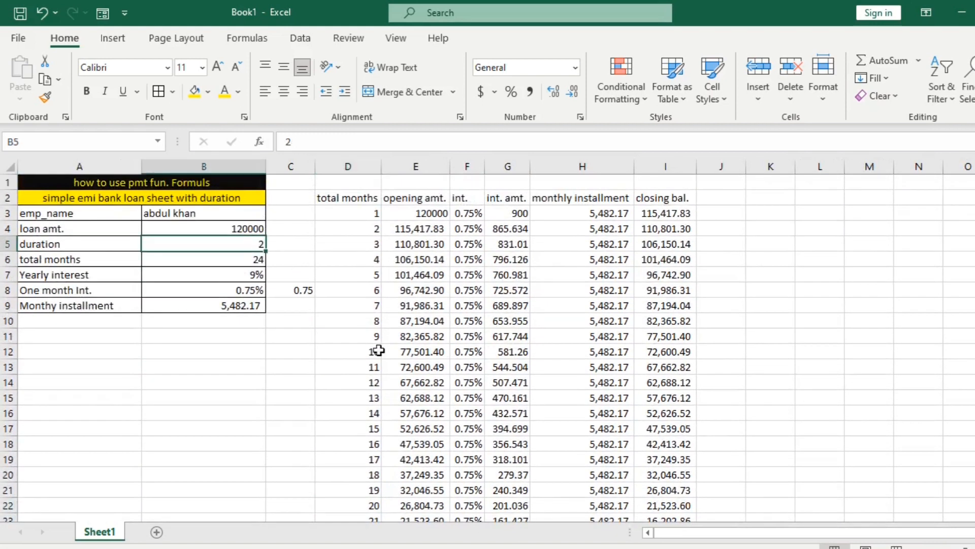
{"action": "scroll", "coordinate": [369, 454], "scroll_direction": "down", "scroll_amount": 4}
{"action": "scroll", "coordinate": [486, 405], "scroll_direction": "up", "scroll_amount": 4}
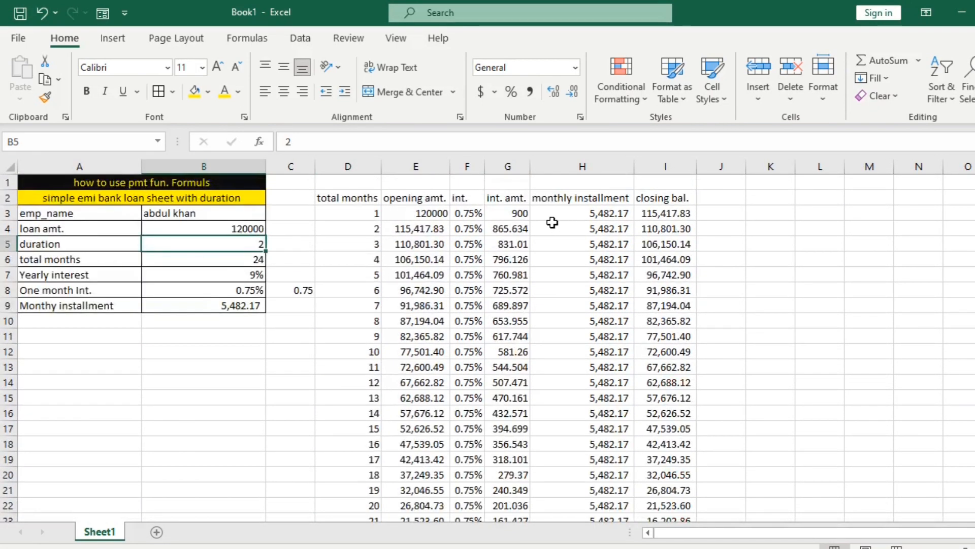
Review the interest amounts against the opening amounts for the early months and for months 18 and 22
{"action": "left_click", "coordinate": [509, 217]}
{"action": "left_click", "coordinate": [580, 214]}
{"action": "left_click", "coordinate": [513, 244]}
{"action": "left_click", "coordinate": [422, 245]}
{"action": "left_click", "coordinate": [547, 271]}
{"action": "left_click", "coordinate": [492, 307]}
{"action": "scroll", "coordinate": [414, 468], "scroll_direction": "down", "scroll_amount": 1}
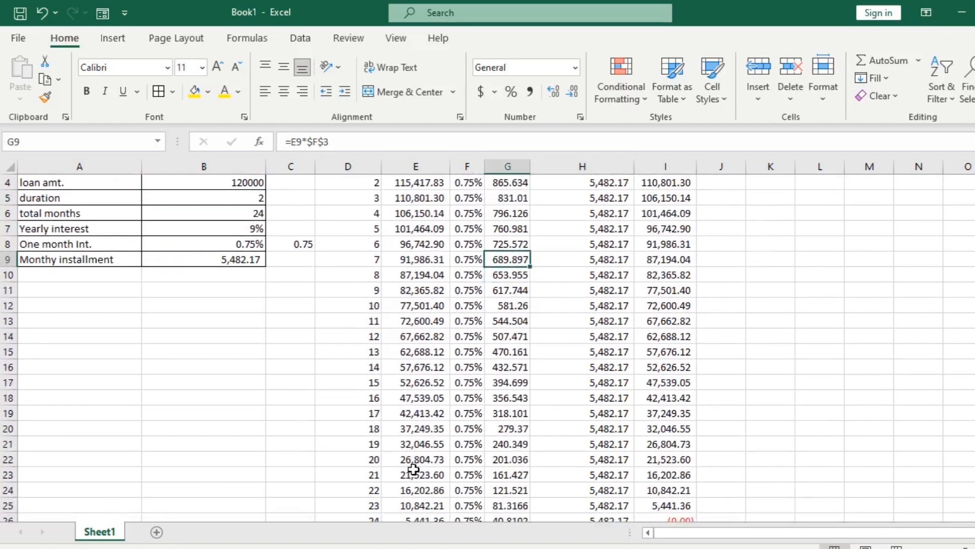
{"action": "left_click", "coordinate": [416, 429]}
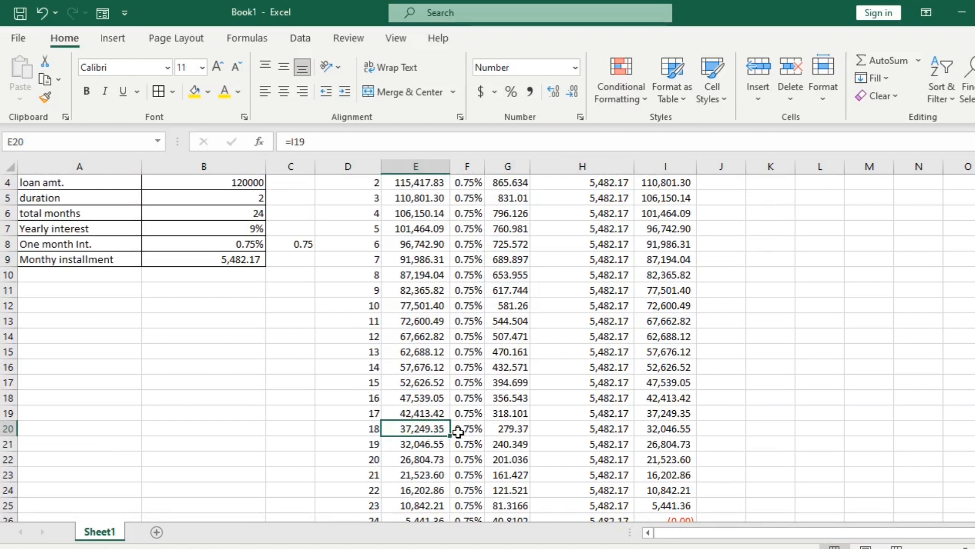
{"action": "left_click", "coordinate": [518, 434]}
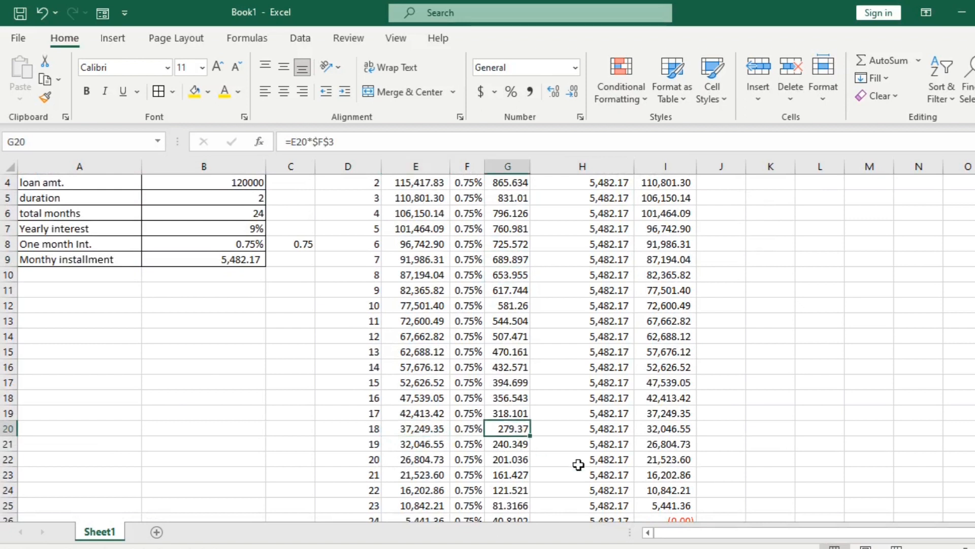
{"action": "left_click", "coordinate": [414, 492]}
{"action": "left_click", "coordinate": [515, 491]}
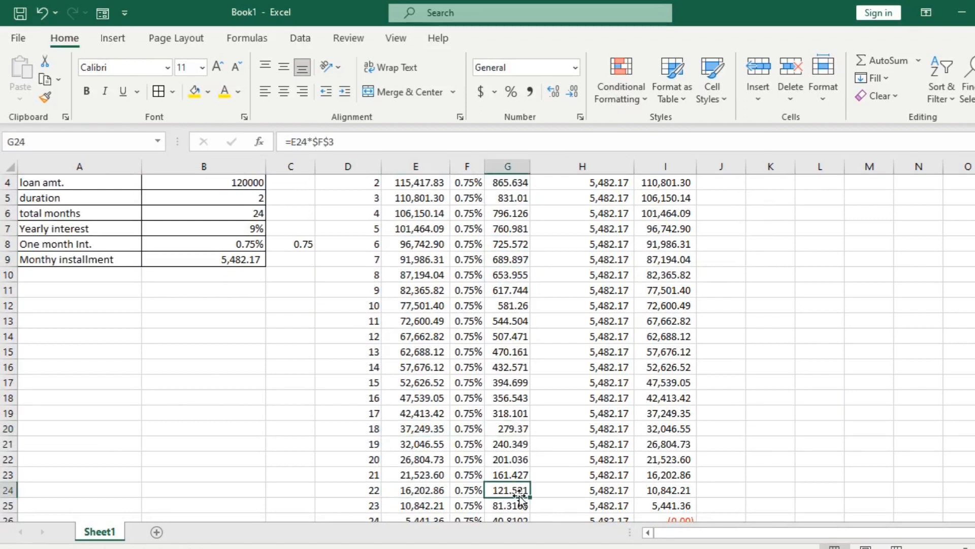
Total the interest amounts in G27 with the formula =SUM(G3:G26)
{"action": "scroll", "coordinate": [490, 401], "scroll_direction": "down", "scroll_amount": 3}
{"action": "left_click", "coordinate": [507, 394]}
{"action": "scroll", "coordinate": [577, 366], "scroll_direction": "up", "scroll_amount": 4}
{"action": "scroll", "coordinate": [579, 427], "scroll_direction": "down", "scroll_amount": 1}
{"action": "scroll", "coordinate": [579, 427], "scroll_direction": "up", "scroll_amount": 1}
{"action": "scroll", "coordinate": [644, 405], "scroll_direction": "down", "scroll_amount": 1}
{"action": "scroll", "coordinate": [643, 405], "scroll_direction": "down", "scroll_amount": 1}
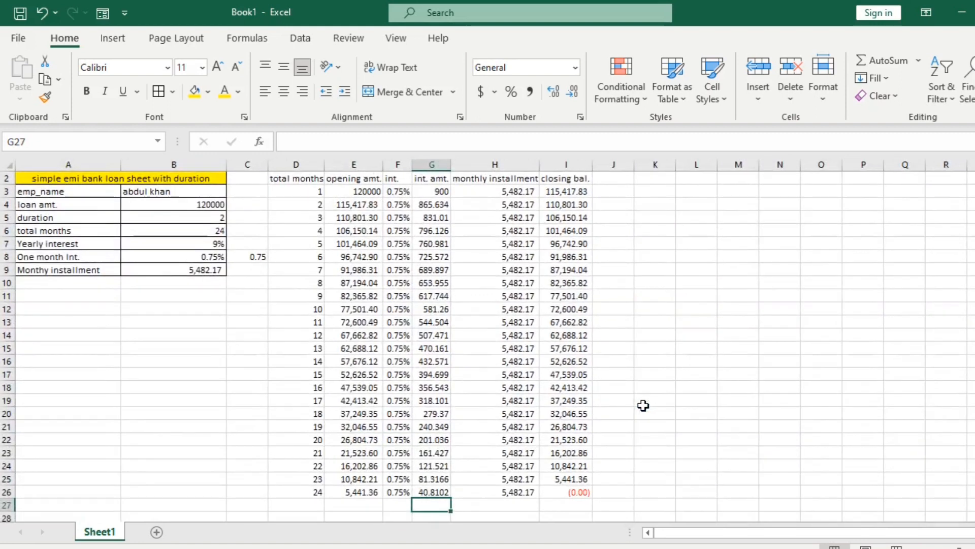
{"action": "key", "text": "alt+equal"}
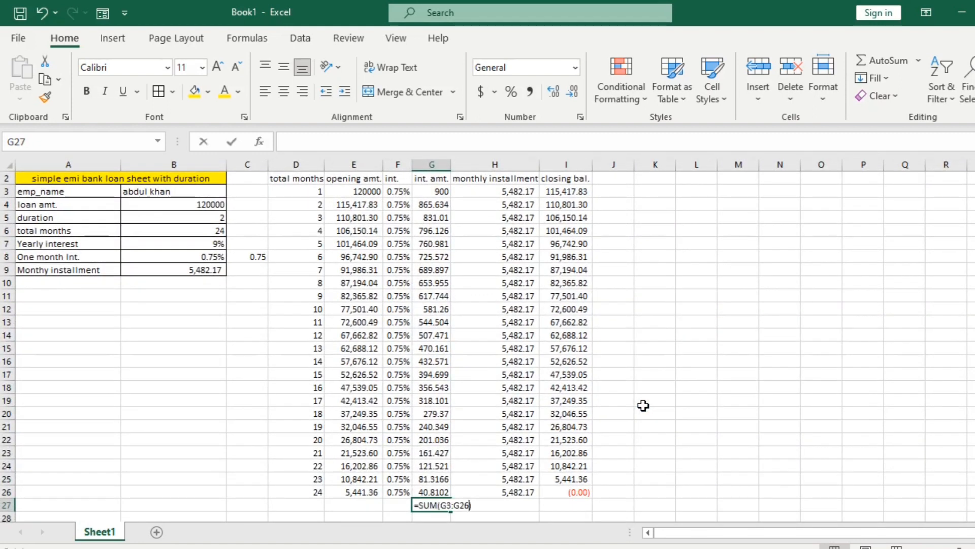
{"action": "key", "text": "Return"}
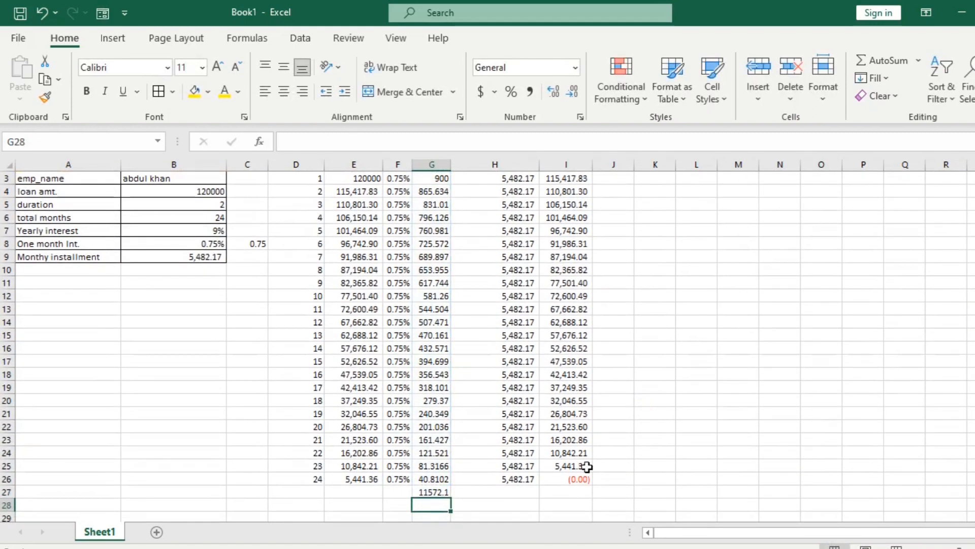
{"action": "key", "text": "Up"}
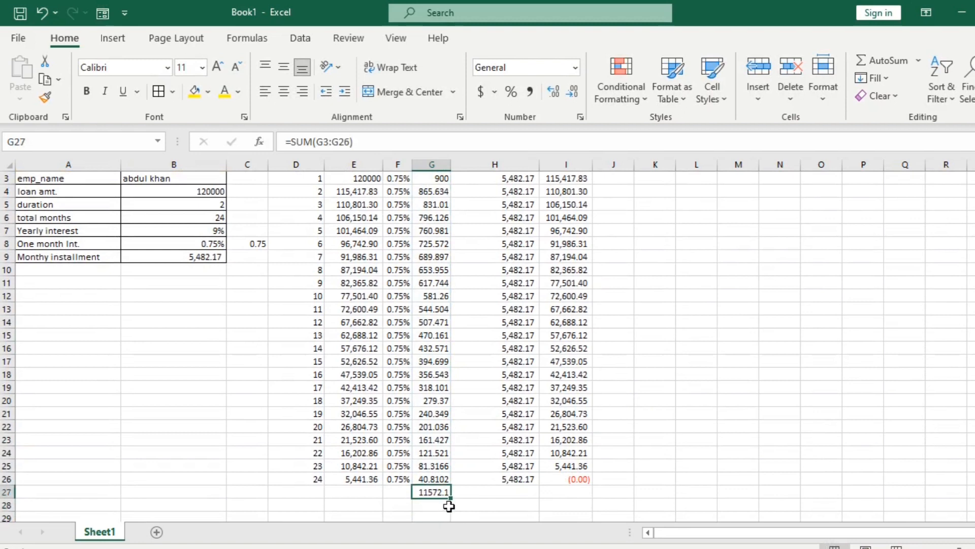
Total the monthly installments in H27 with the formula =SUM(H3:H26)
{"action": "scroll", "coordinate": [447, 507], "scroll_direction": "up", "scroll_amount": 1}
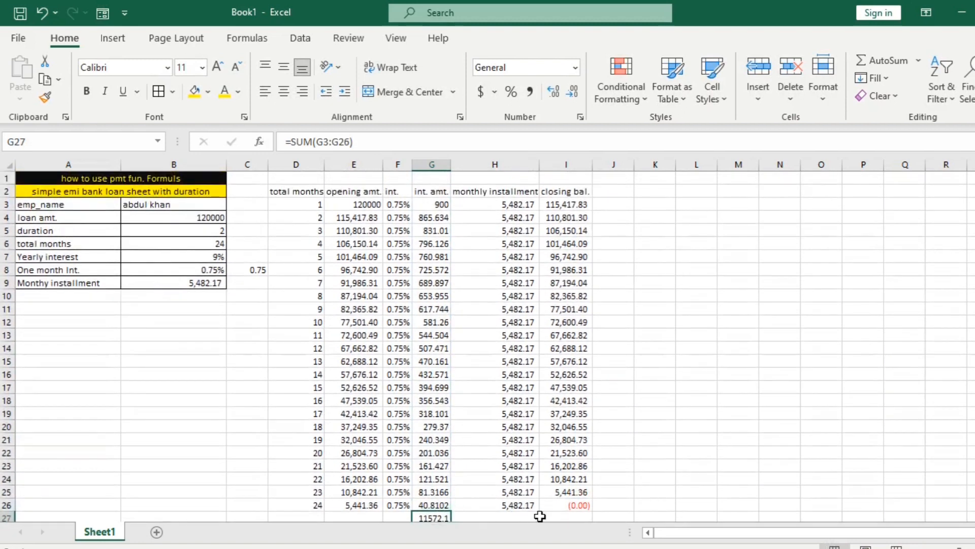
{"action": "left_click", "coordinate": [511, 517]}
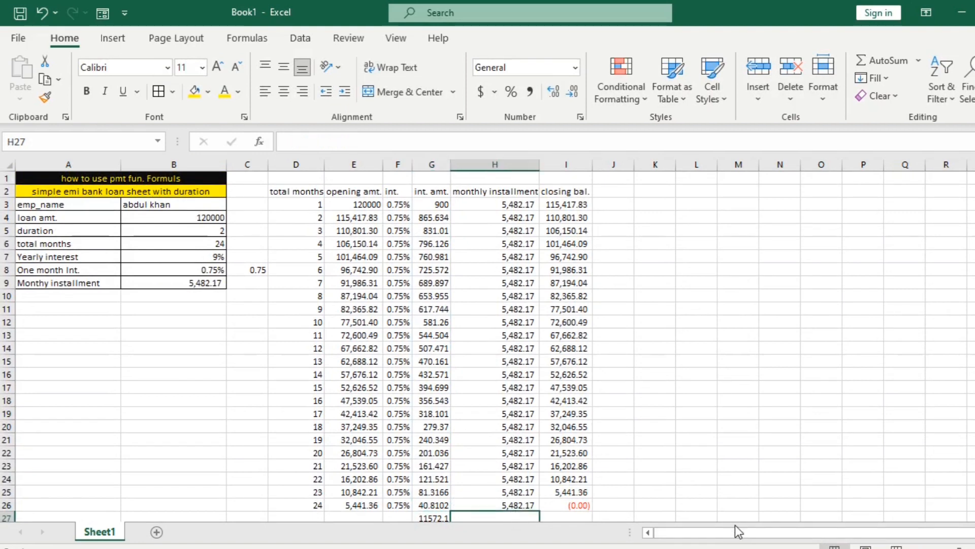
{"action": "left_click_drag", "start_coordinate": [512, 219], "coordinate": [500, 376]}
{"action": "left_click", "coordinate": [513, 516]}
{"action": "key", "text": "alt+equal"}
{"action": "key", "text": "Return"}
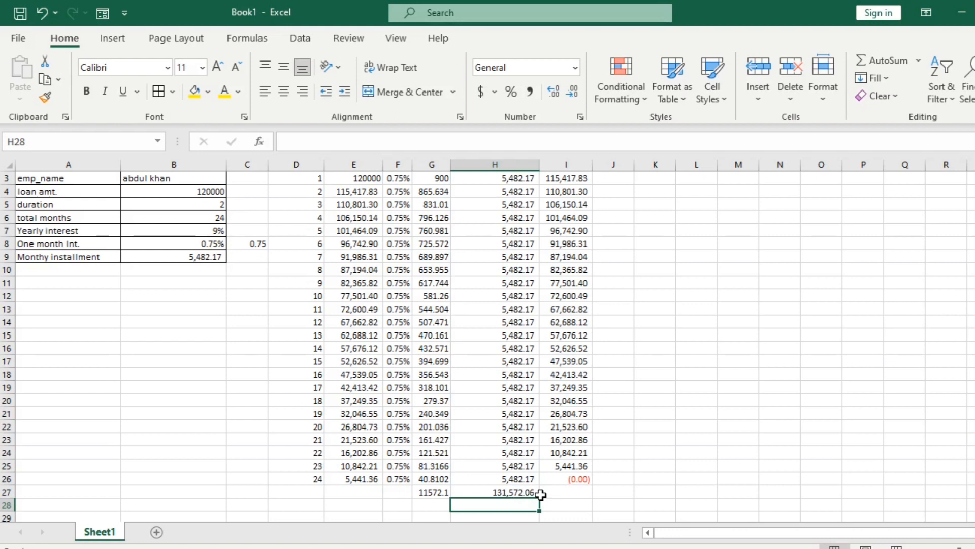
{"action": "scroll", "coordinate": [541, 493], "scroll_direction": "up", "scroll_amount": 1}
{"action": "left_click", "coordinate": [501, 514]}
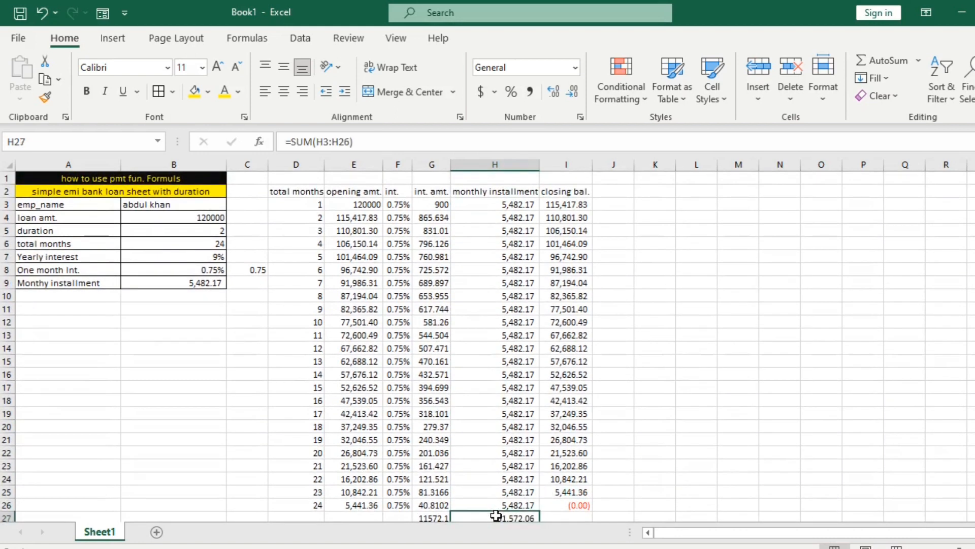
{"action": "left_click", "coordinate": [435, 516]}
{"action": "left_click", "coordinate": [565, 516]}
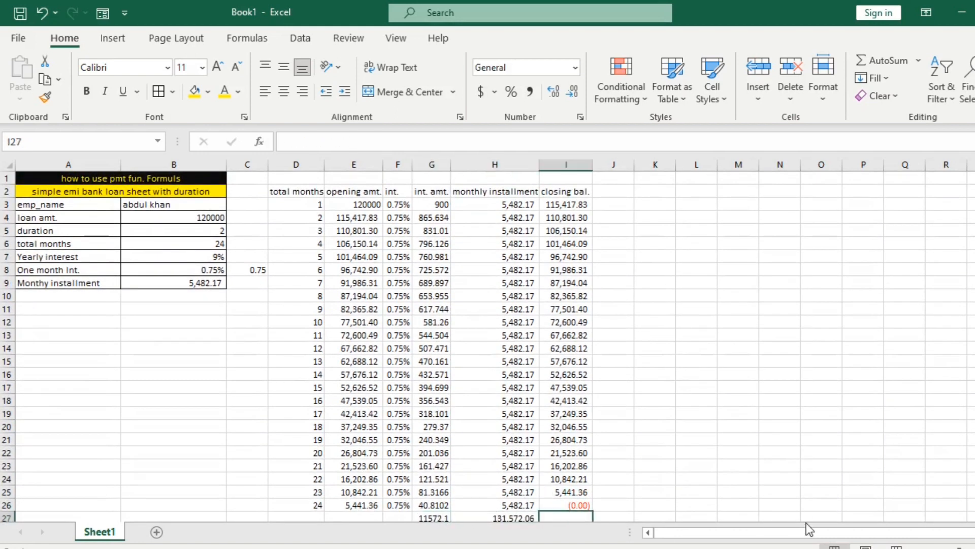
{"action": "type", "text": "="}
{"action": "key", "text": "Escape"}
{"action": "scroll", "coordinate": [405, 322], "scroll_direction": "up", "scroll_amount": 1}
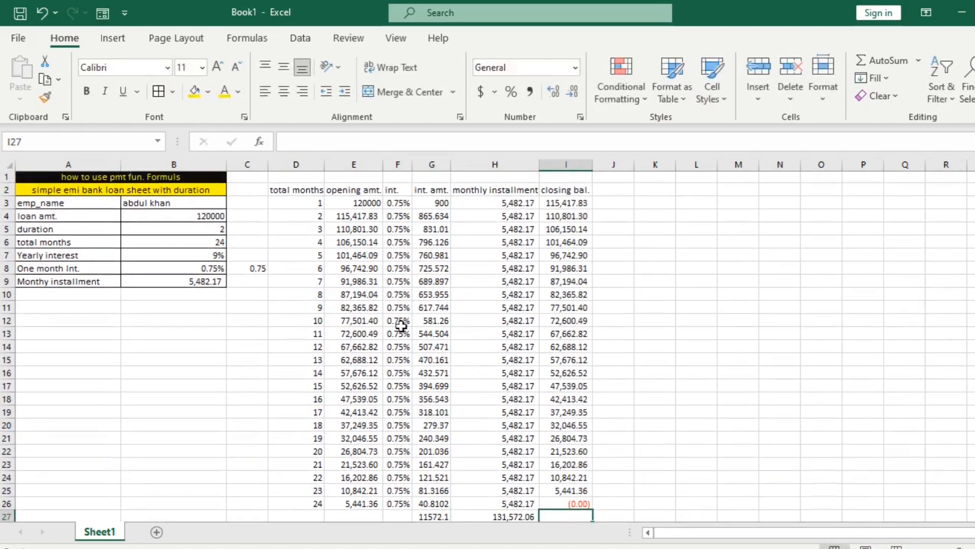
{"action": "left_click", "coordinate": [216, 227]}
{"action": "left_click", "coordinate": [214, 218]}
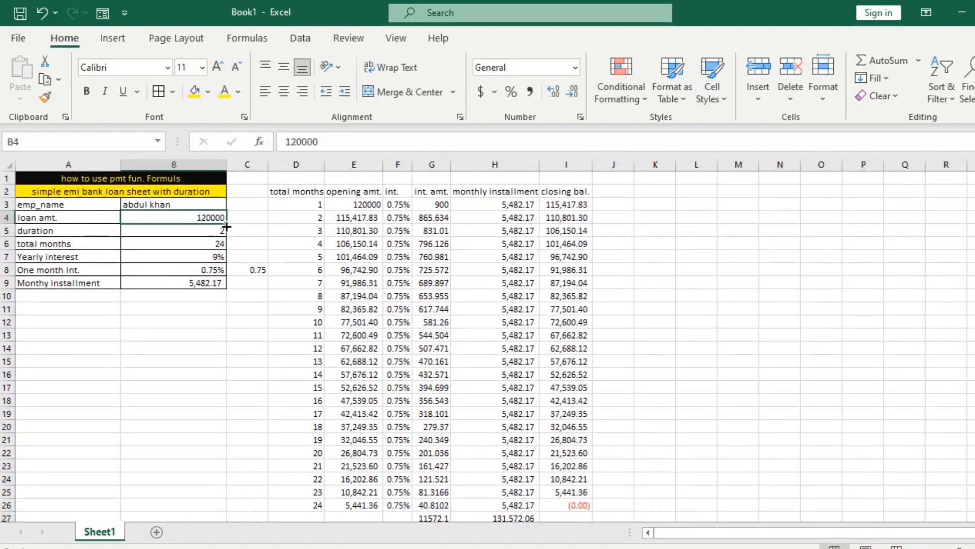
Subtract the total interest from the total installments in I27 with the formula =H27-G27
{"action": "scroll", "coordinate": [569, 495], "scroll_direction": "down", "scroll_amount": 1}
{"action": "left_click", "coordinate": [578, 477]}
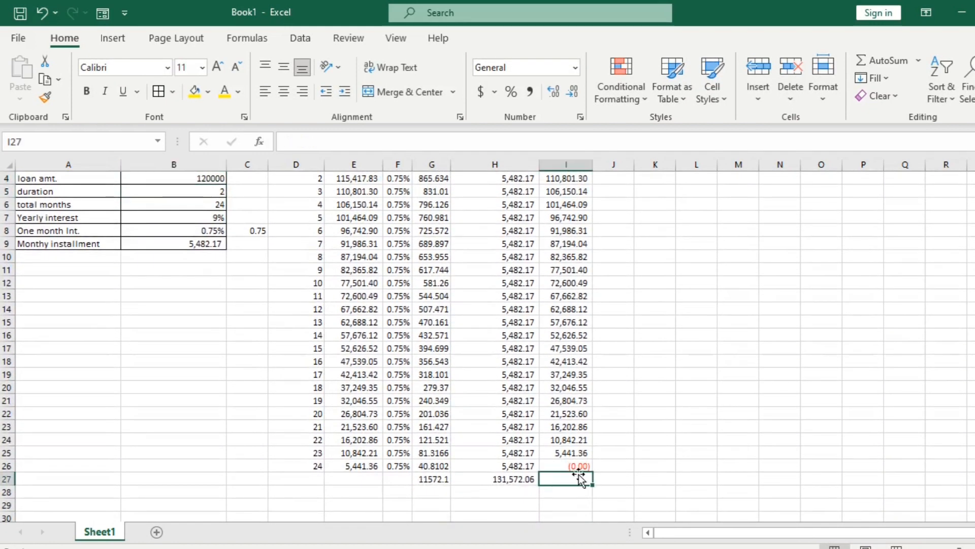
{"action": "type", "text": "="}
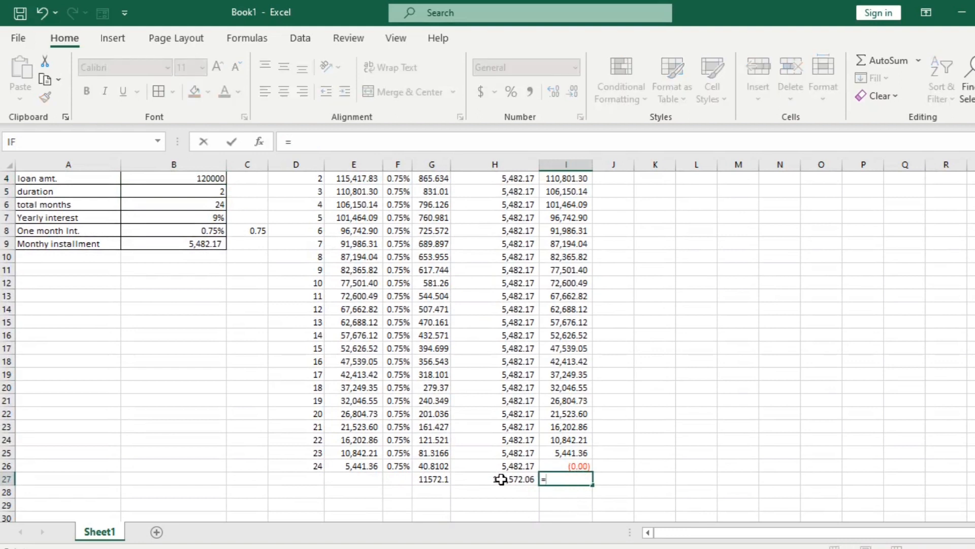
{"action": "left_click", "coordinate": [502, 479]}
{"action": "type", "text": "-"}
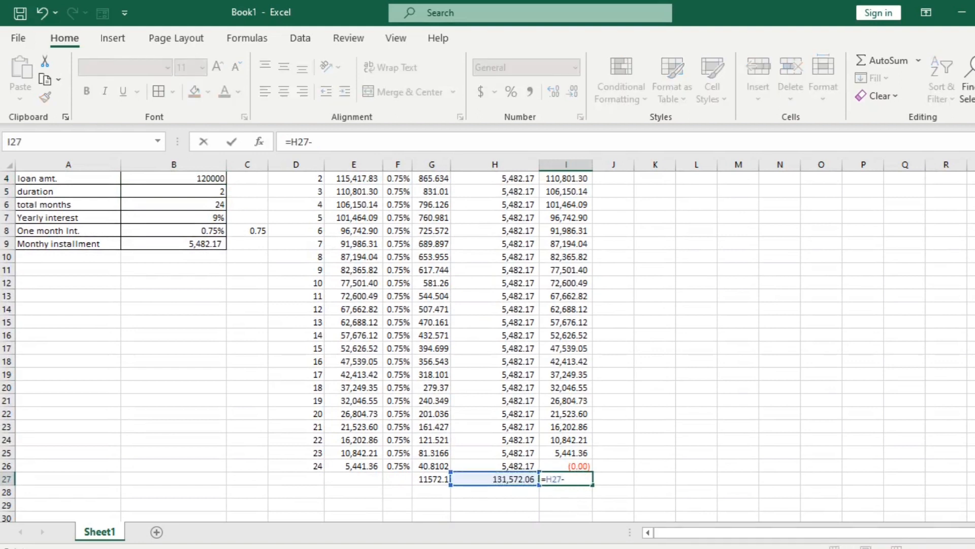
{"action": "left_click", "coordinate": [432, 479]}
{"action": "key", "text": "Return"}
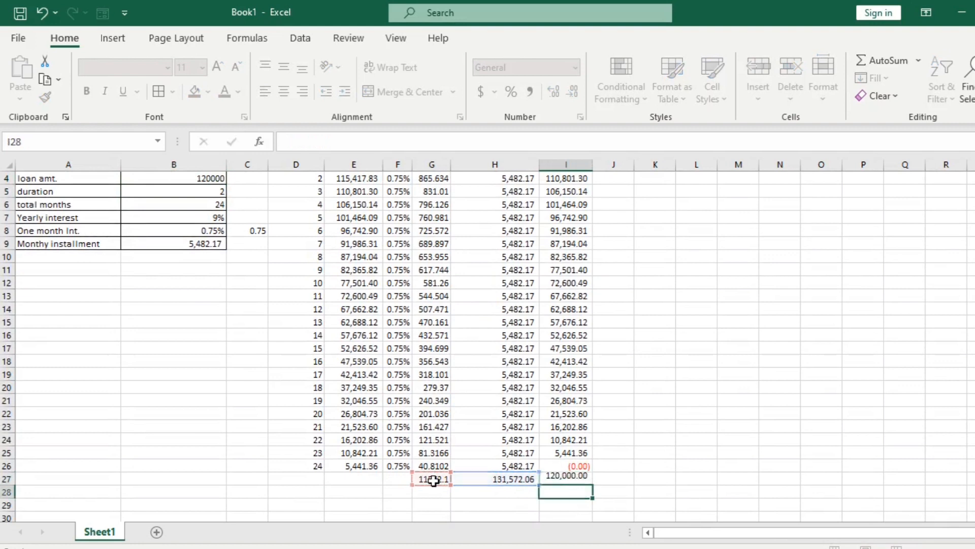
Compare the result in I27 with the original loan amount in B4
{"action": "left_click", "coordinate": [564, 479]}
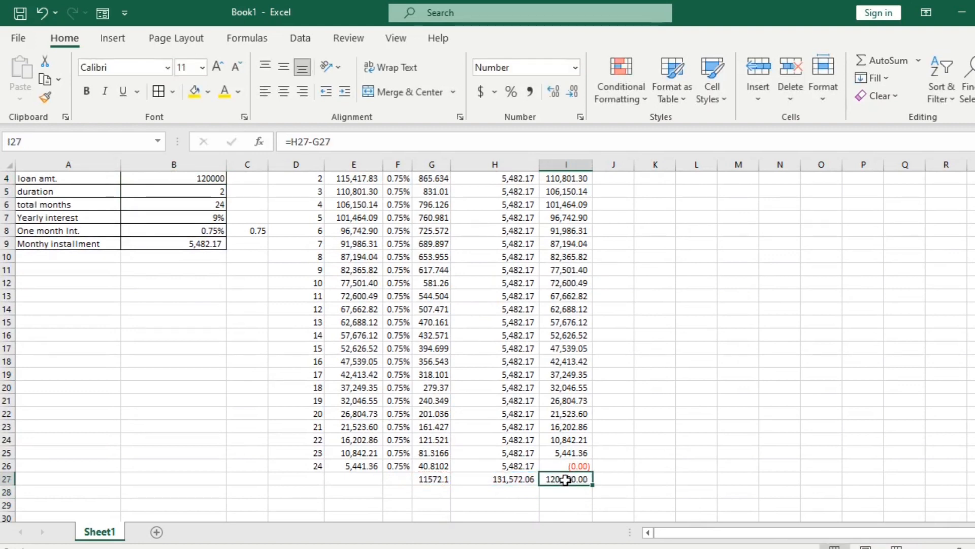
{"action": "scroll", "coordinate": [592, 482], "scroll_direction": "up", "scroll_amount": 1}
{"action": "left_click", "coordinate": [211, 217]}
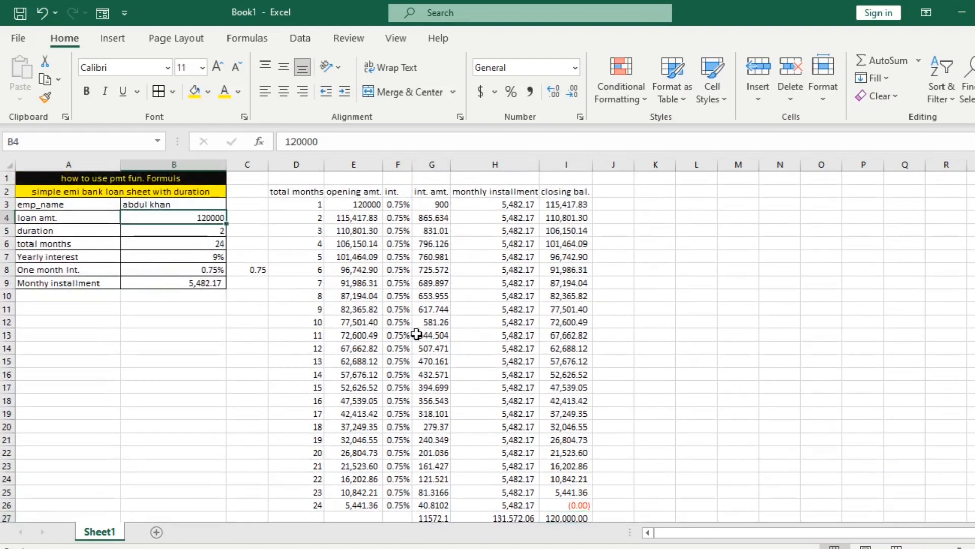
{"action": "left_click", "coordinate": [557, 517]}
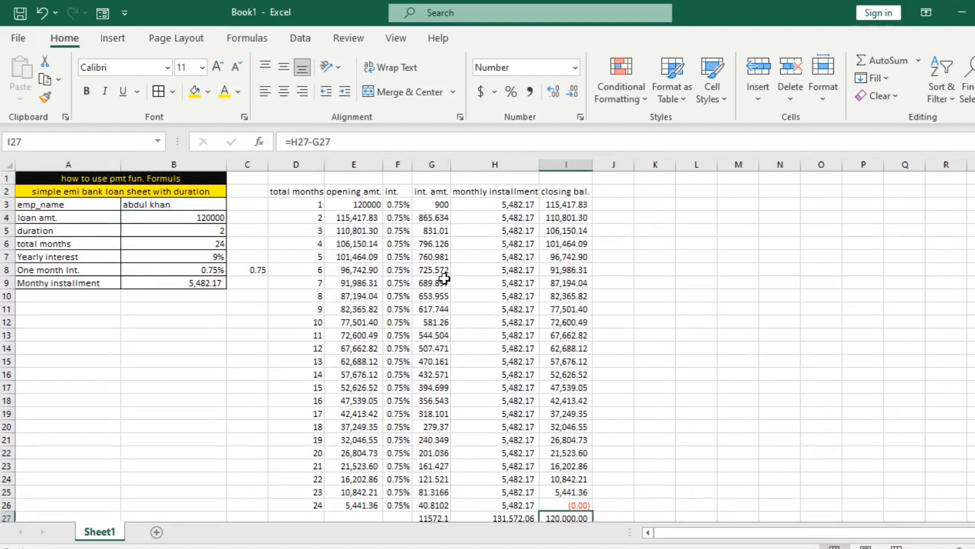
Apply all borders to the repayment schedule in D2:I27 and fit its column widths to their contents
{"action": "left_click_drag", "start_coordinate": [305, 185], "coordinate": [559, 512]}
{"action": "left_click", "coordinate": [159, 91]}
{"action": "left_click", "coordinate": [680, 221]}
{"action": "left_click_drag", "start_coordinate": [297, 162], "coordinate": [539, 165]}
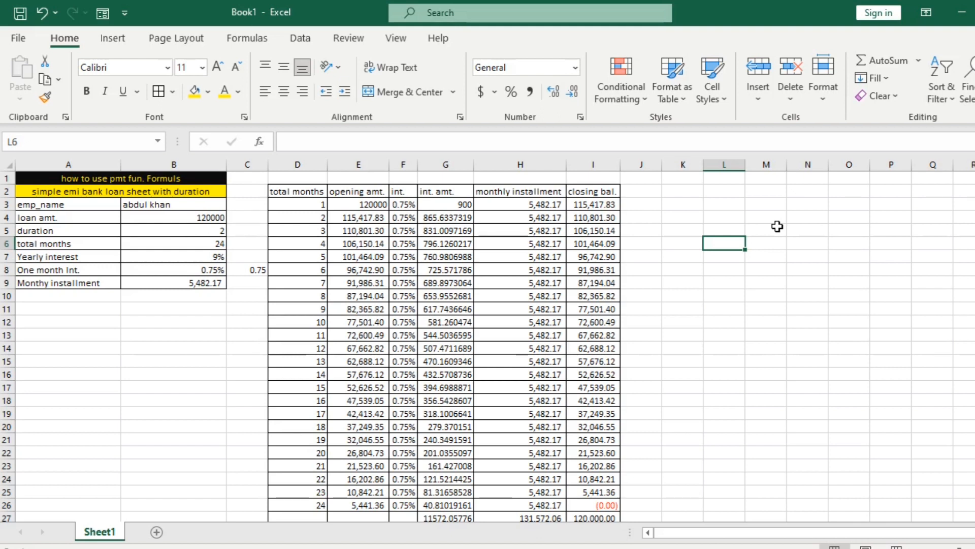
Review the total interest in G27 against the principal total in I27
{"action": "left_click", "coordinate": [461, 517]}
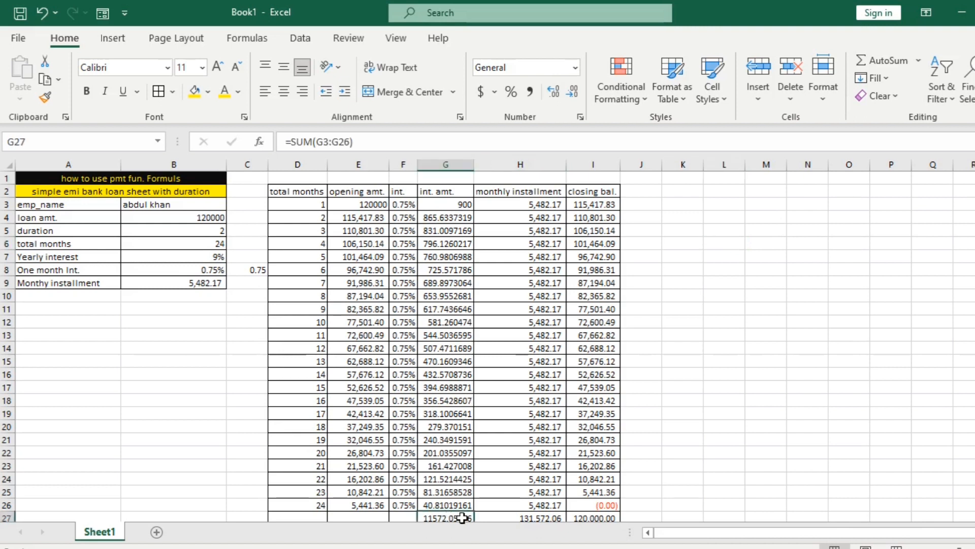
{"action": "left_click", "coordinate": [601, 517]}
{"action": "left_click", "coordinate": [447, 517]}
{"action": "left_click", "coordinate": [605, 517]}
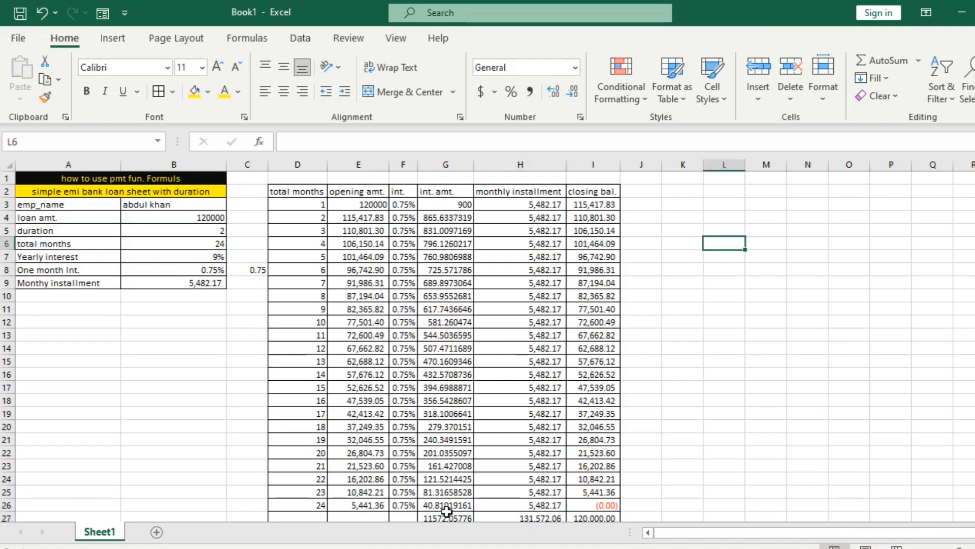
{"action": "left_click", "coordinate": [448, 516]}
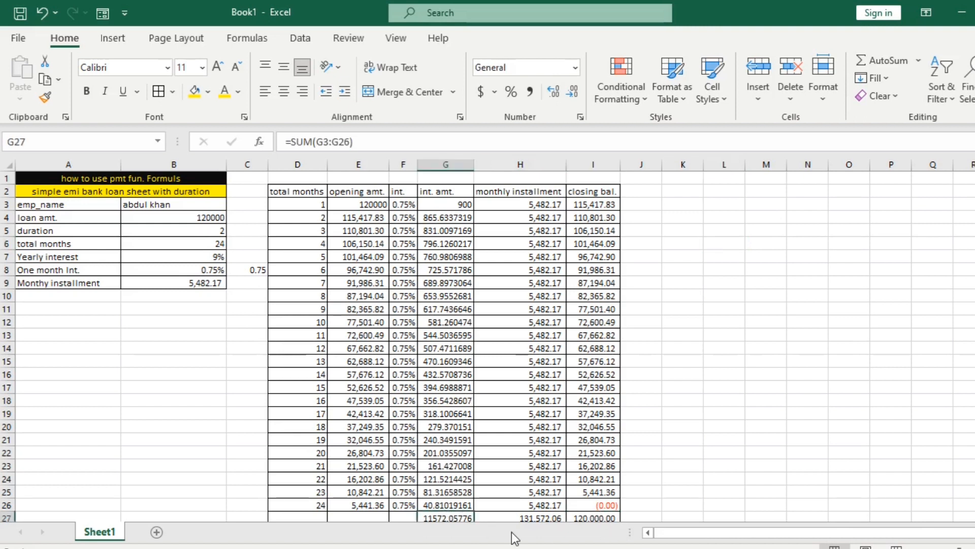
{"action": "left_click", "coordinate": [603, 518]}
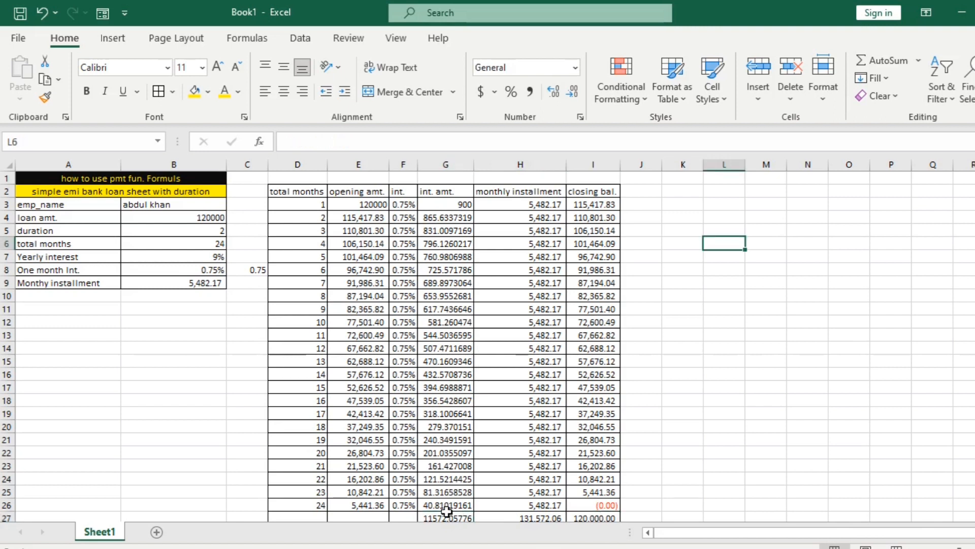
{"action": "left_click", "coordinate": [447, 516]}
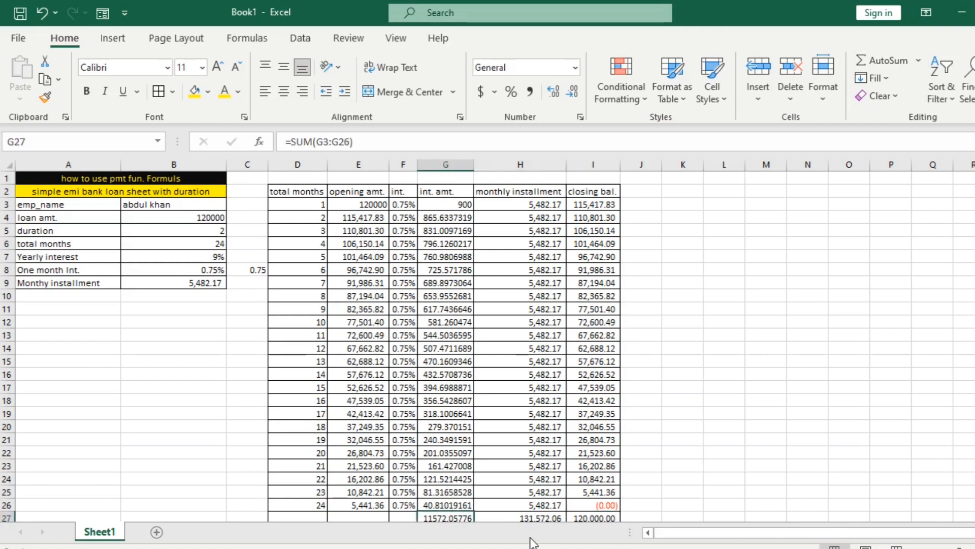
{"action": "left_click", "coordinate": [603, 517]}
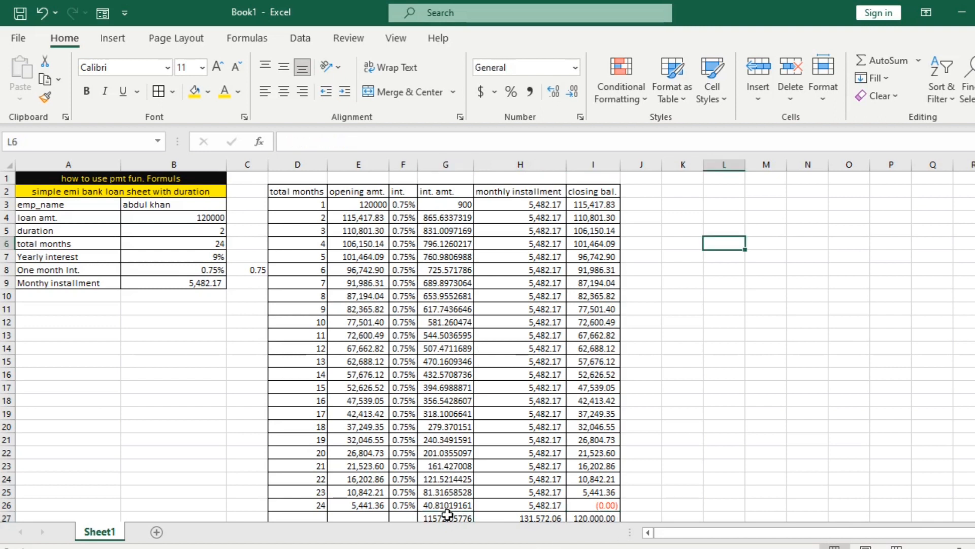
{"action": "left_click", "coordinate": [446, 516]}
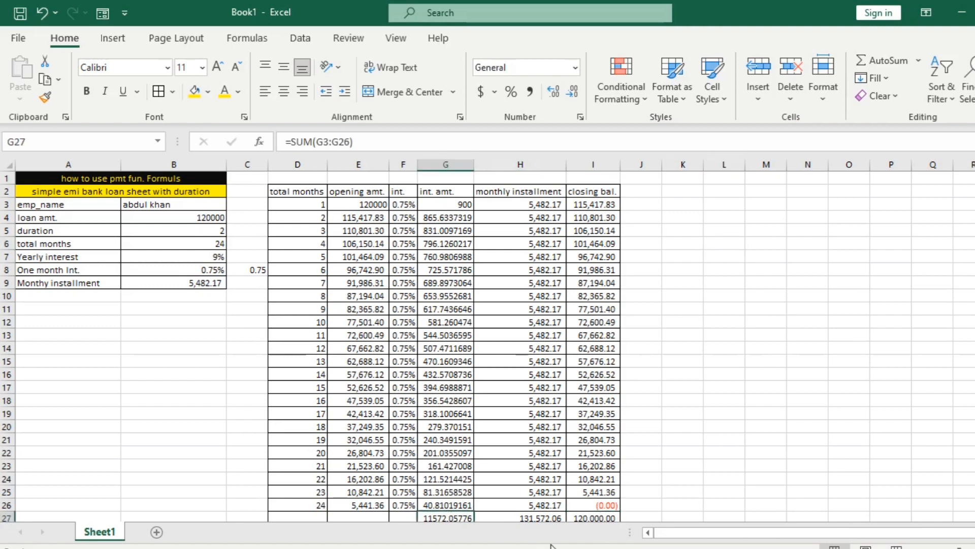